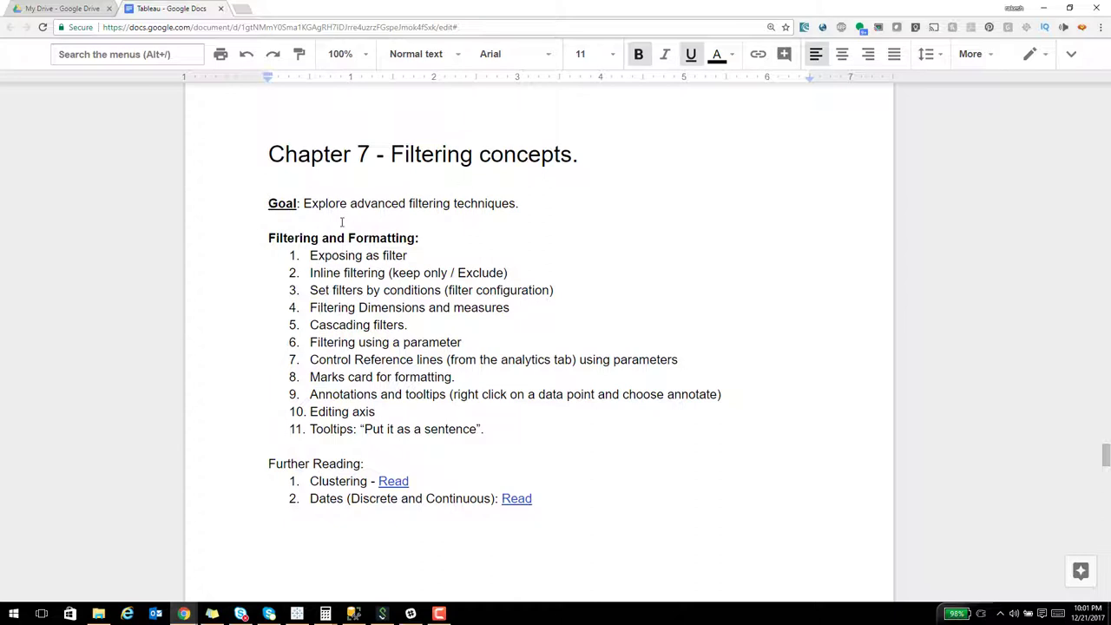
- Highlight the phrase about filtering techniques in the Chapter 7 outline's Goal line
left_click_drag(360, 207, 491, 203)
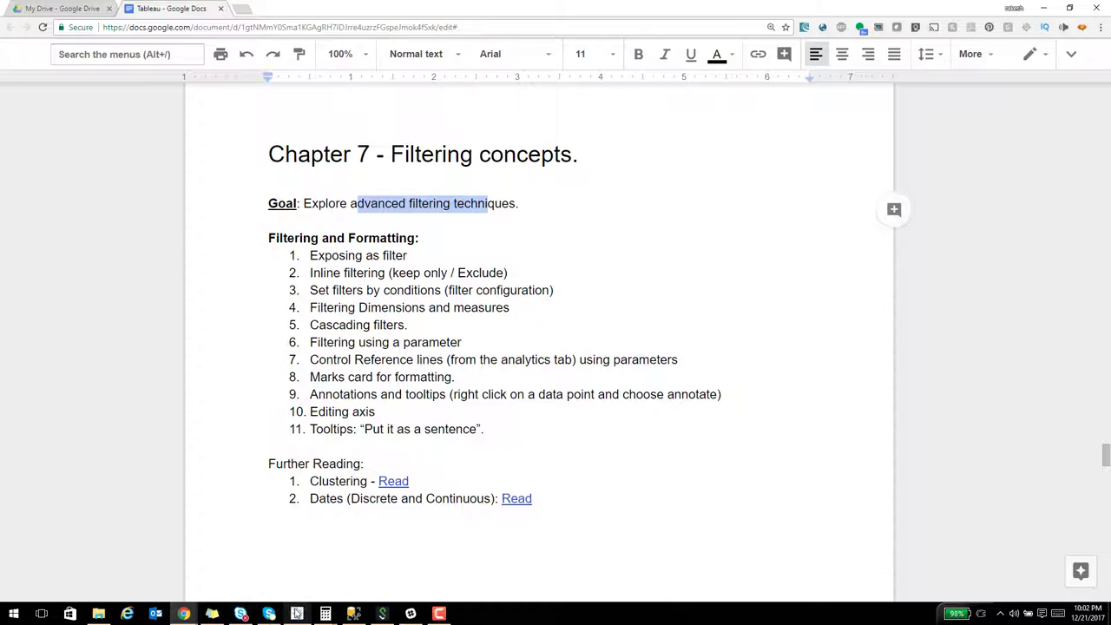
- Add a Microsoft SQL Server source on .\sql2016 and pick the AdventureWorks2016CTP3 database
left_click(296, 613)
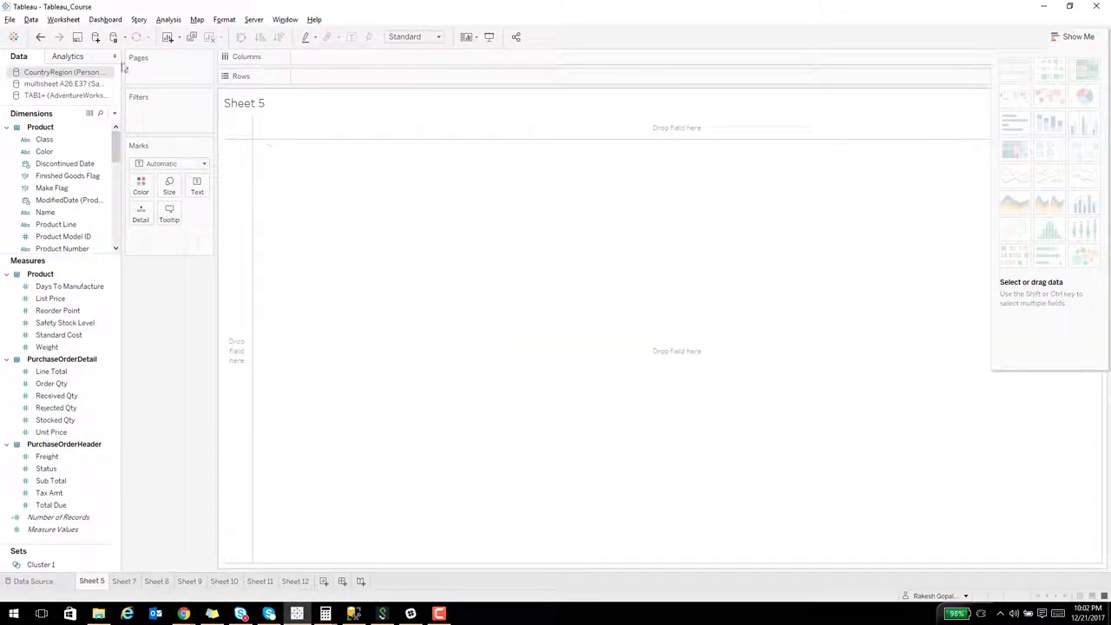
left_click(31, 19)
left_click(65, 33)
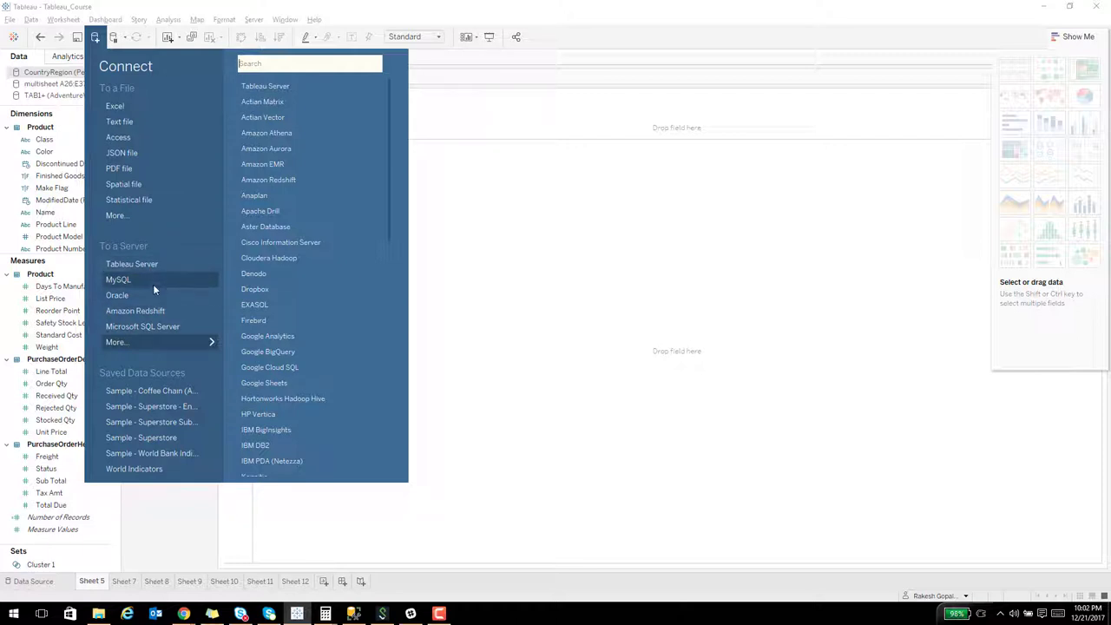
left_click(158, 326)
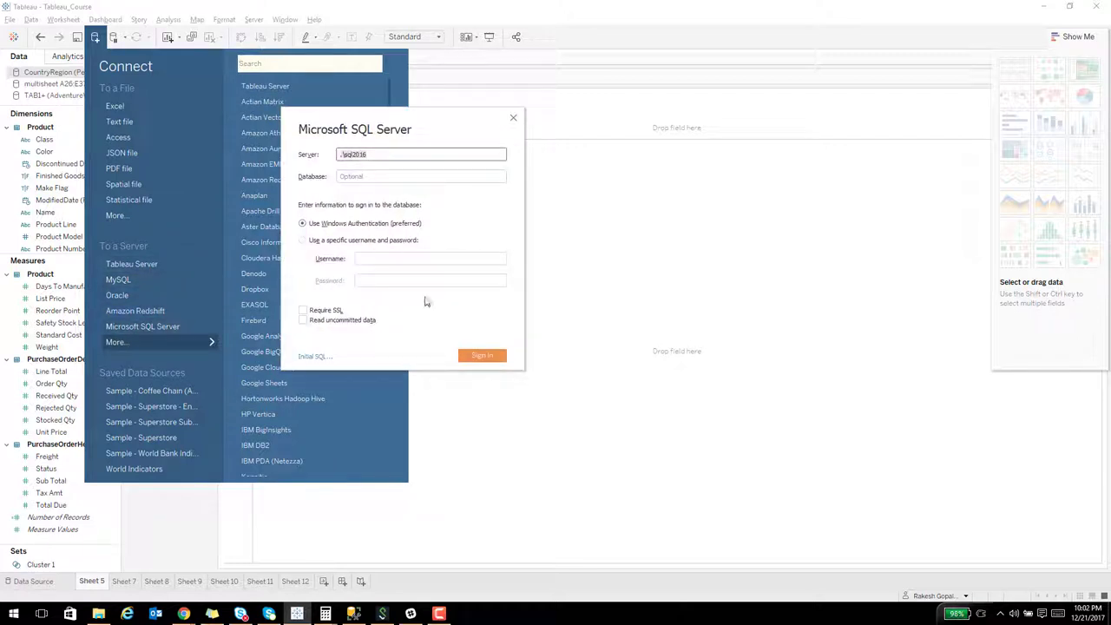
left_click(473, 356)
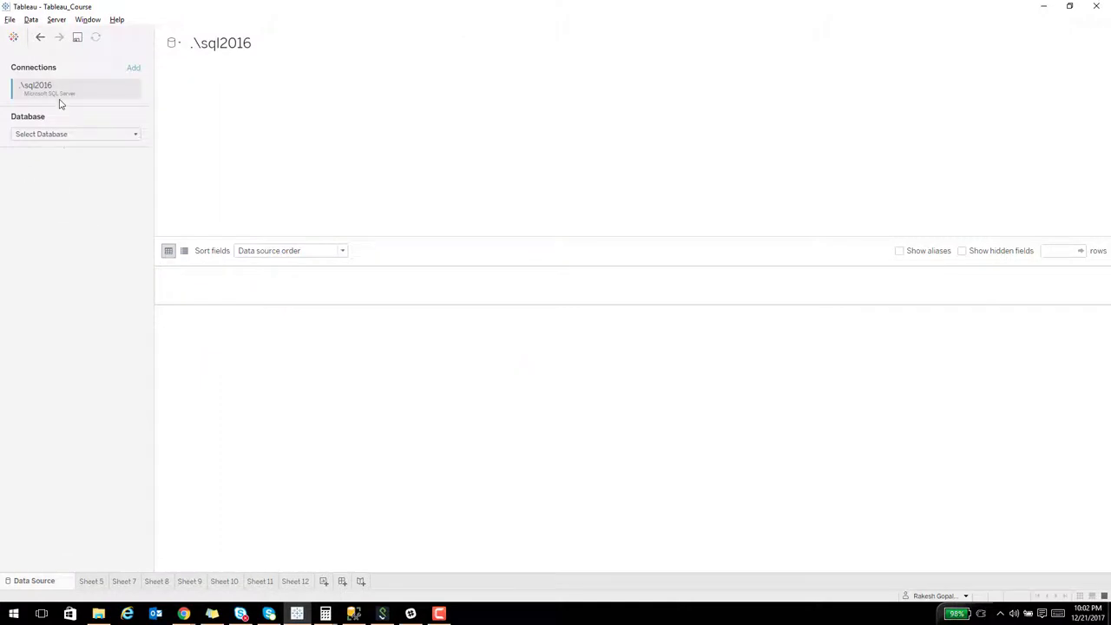
left_click(66, 136)
left_click(70, 162)
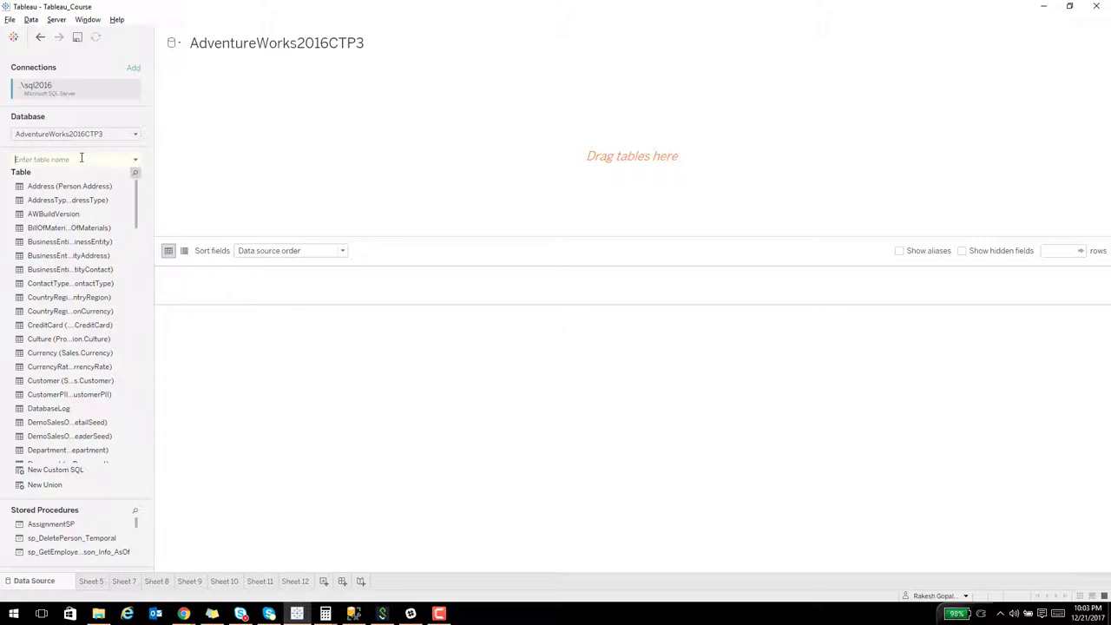
- Search for 'purch' and place PurchaseOrderDetail on the data source canvas
type("pu")
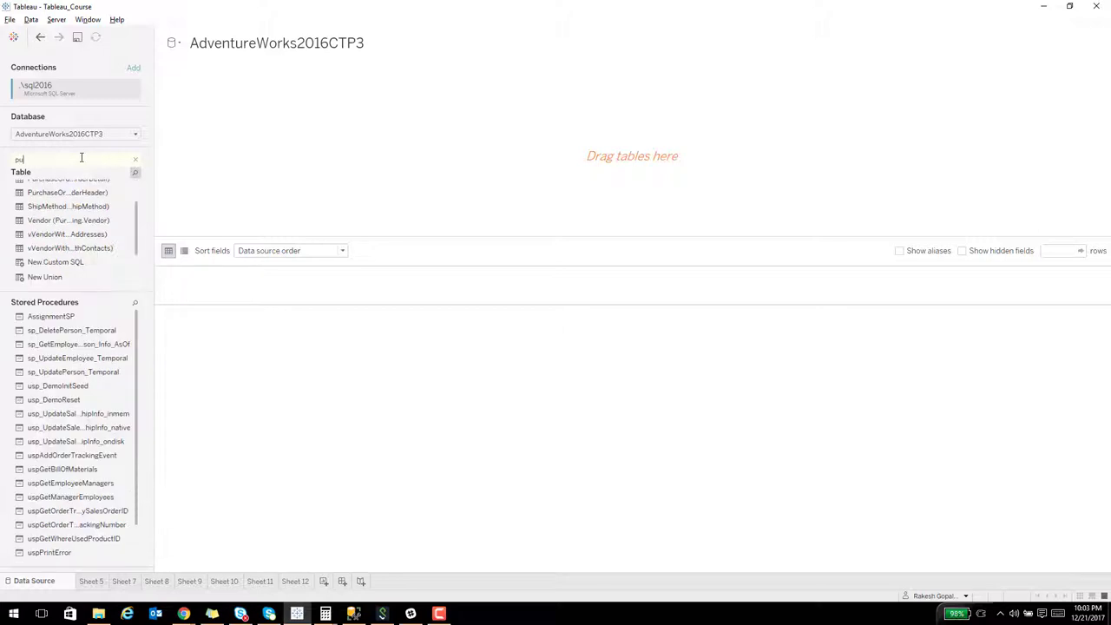
type("rch")
left_click_drag(57, 193, 73, 243)
scroll(73, 243, "up", 1)
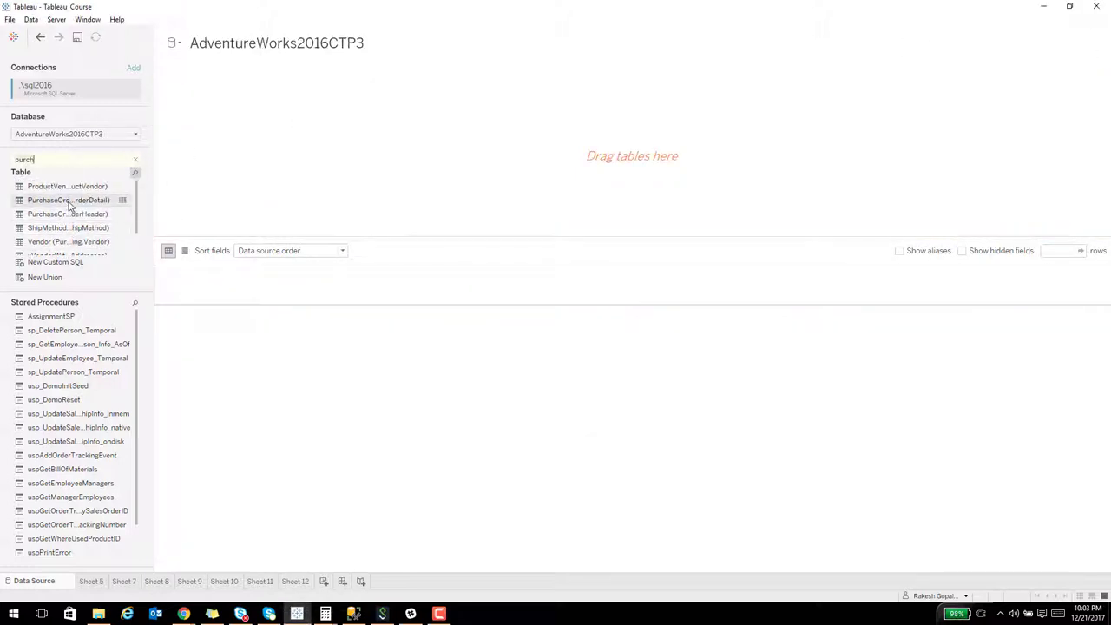
left_click_drag(69, 200, 231, 137)
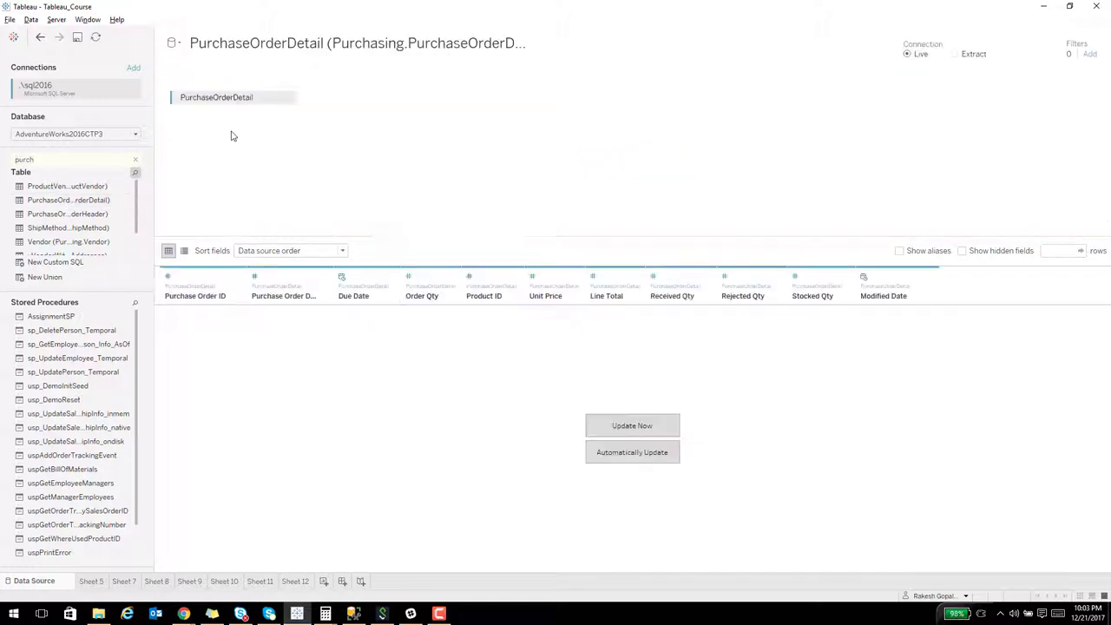
left_click(72, 154)
key("BackSpace")
key("BackSpace")
key("BackSpace")
key("BackSpace")
- Search for the Product table and join it to PurchaseOrderDetail
type("roduc")
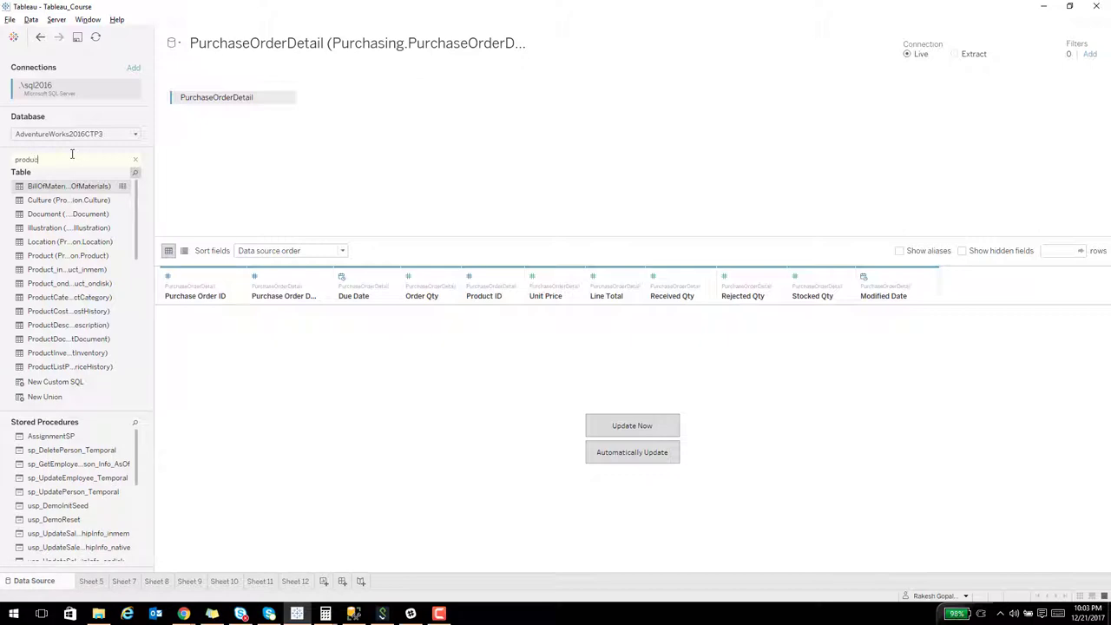
left_click_drag(65, 255, 407, 114)
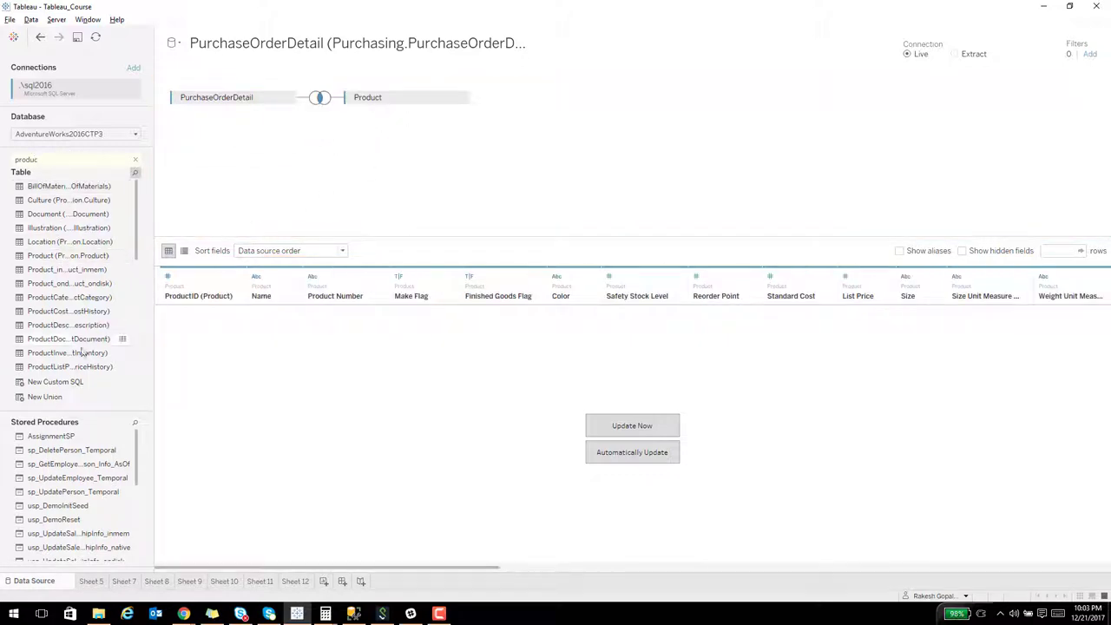
left_click(43, 161)
left_click_drag(154, 271, 236, 270)
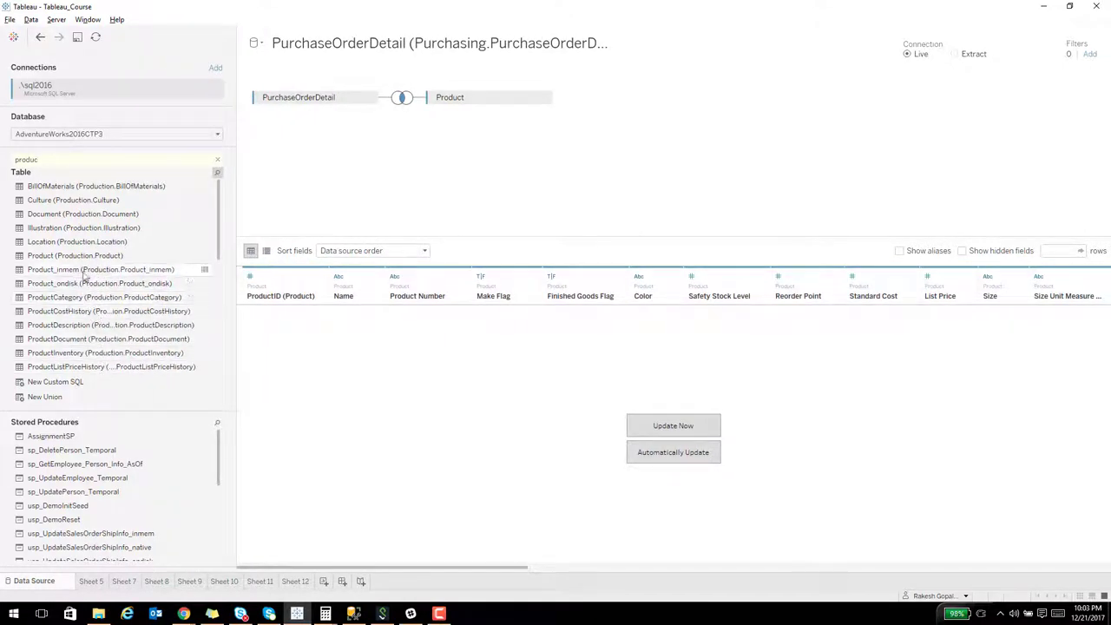
left_click_drag(82, 258, 79, 159)
key("ctrl+a")
key("BackSpace")
- Join PurchaseOrderHeader too, load the data preview, and start blank Sheet 13
type("pu")
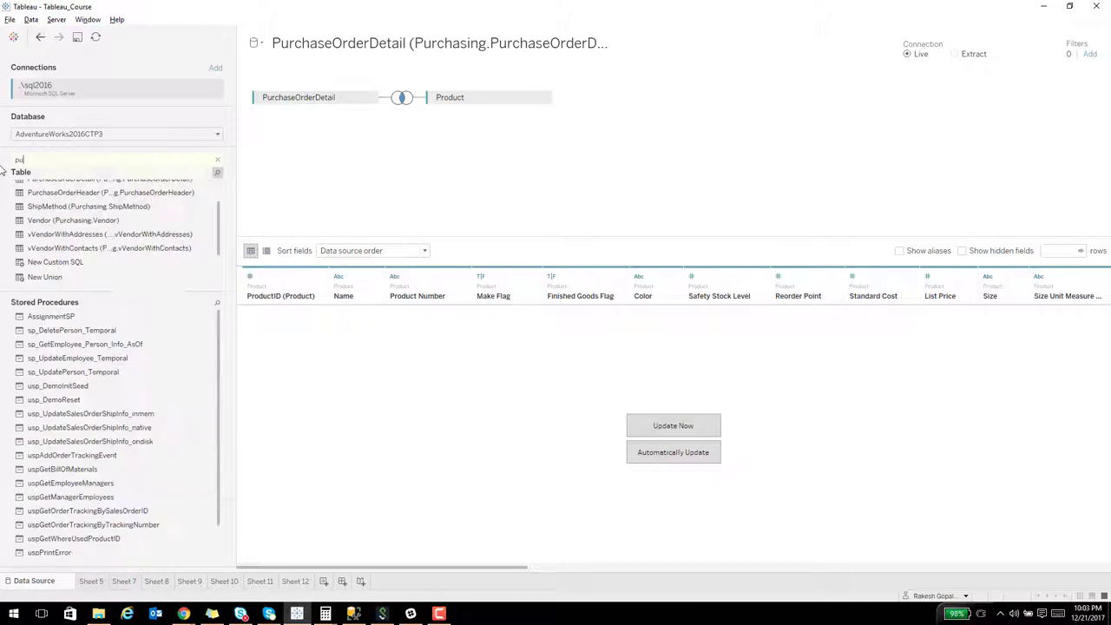
type("r")
left_click_drag(124, 194, 515, 139)
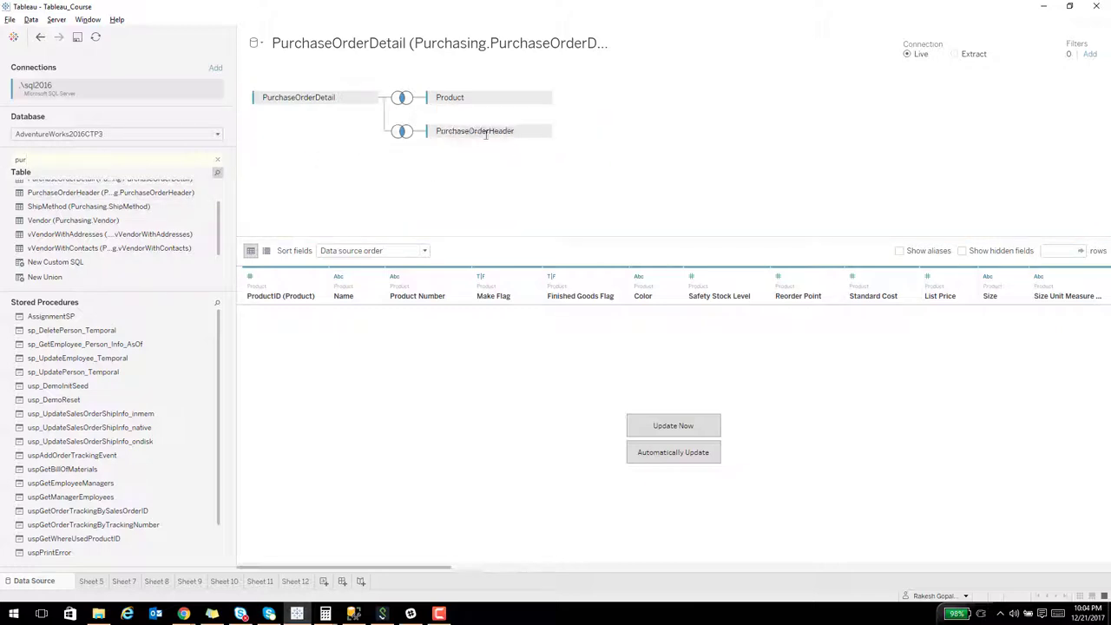
left_click(677, 427)
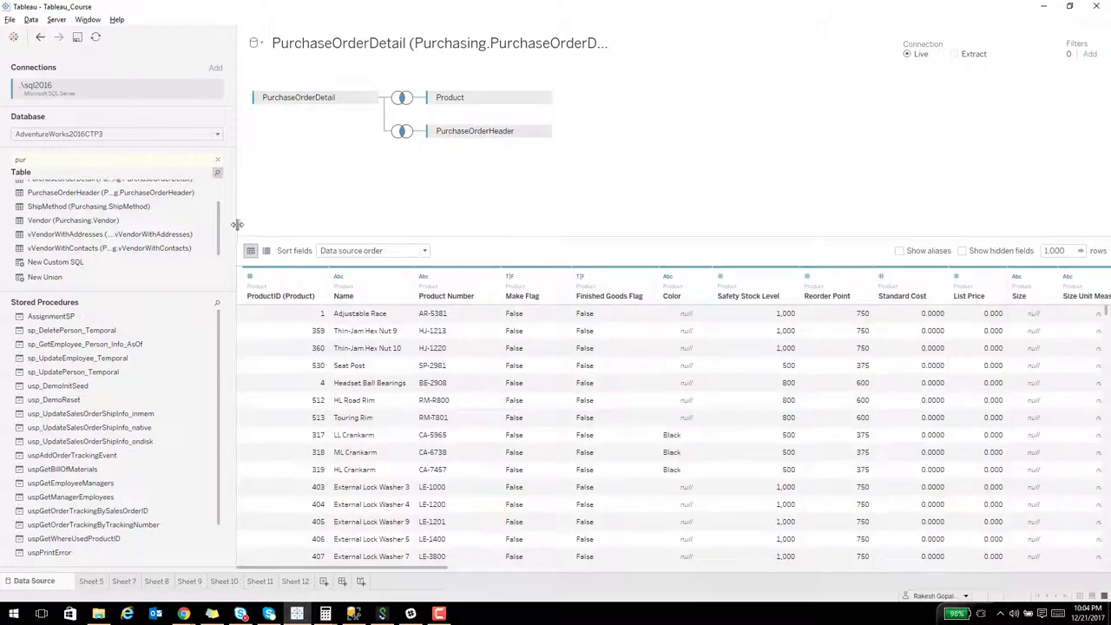
left_click_drag(235, 223, 151, 234)
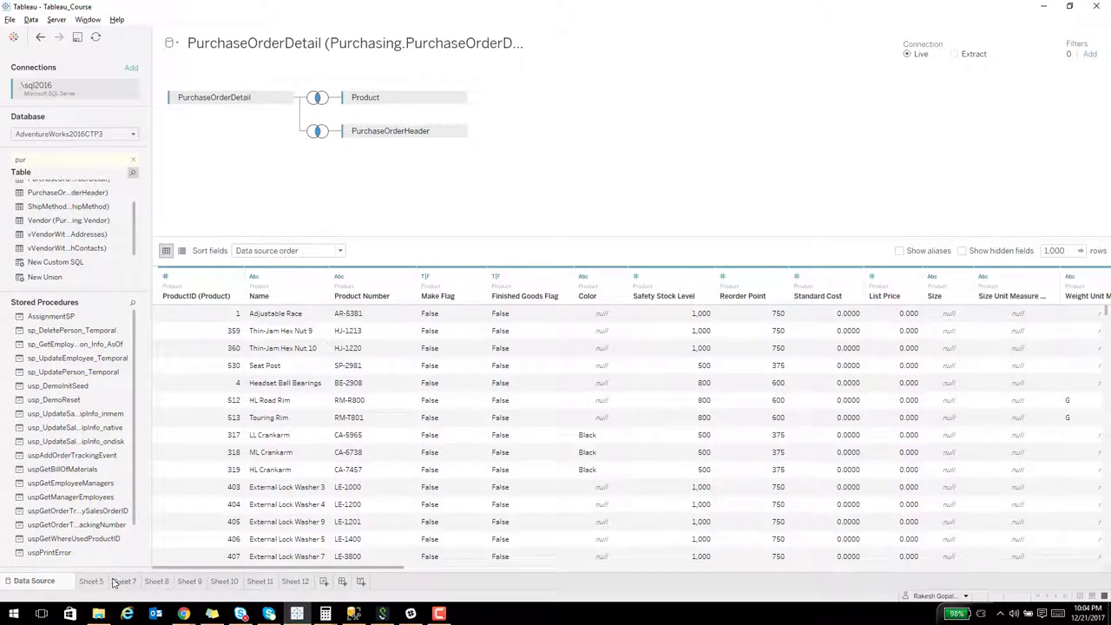
left_click(325, 580)
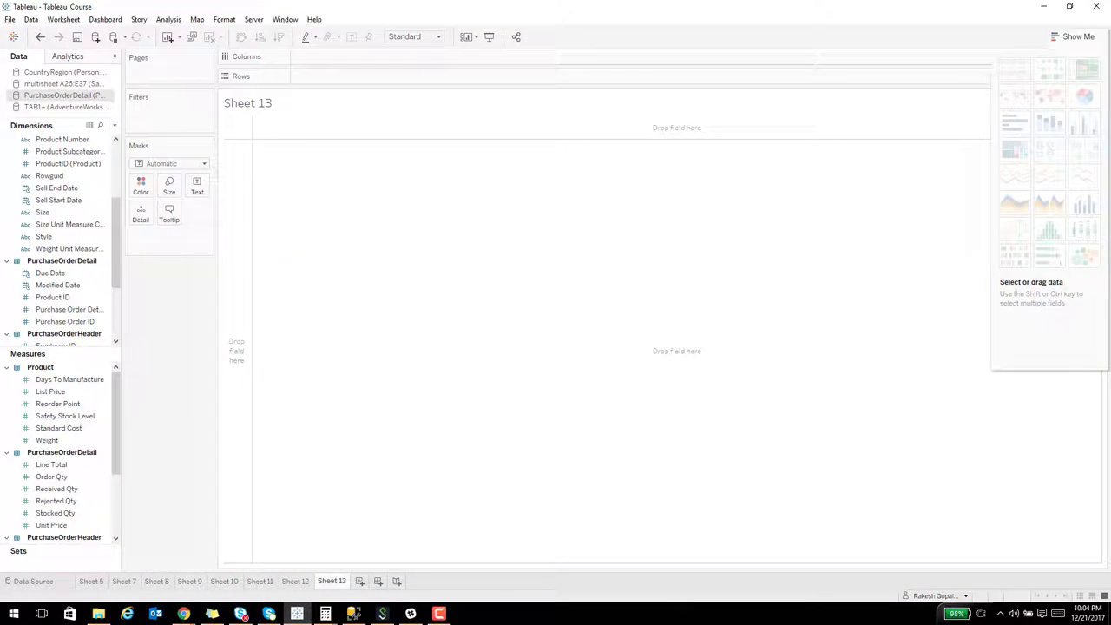
- Put product Color and Name on the Rows shelf
key("alt+Tab")
key("alt+Tab")
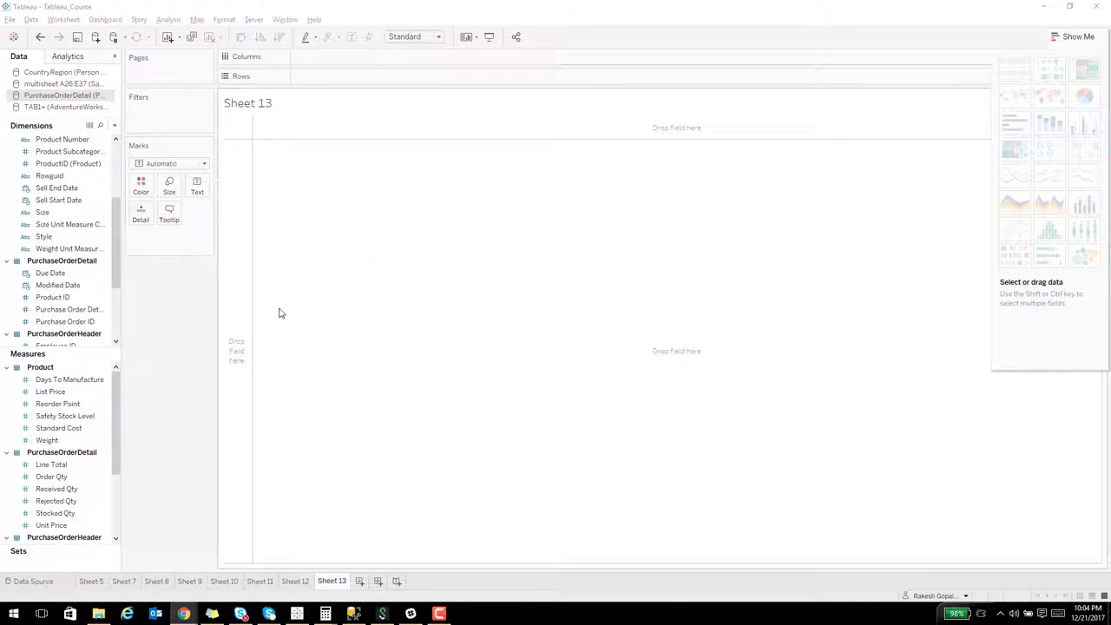
left_click_drag(116, 242, 120, 177)
left_click_drag(46, 163, 227, 166)
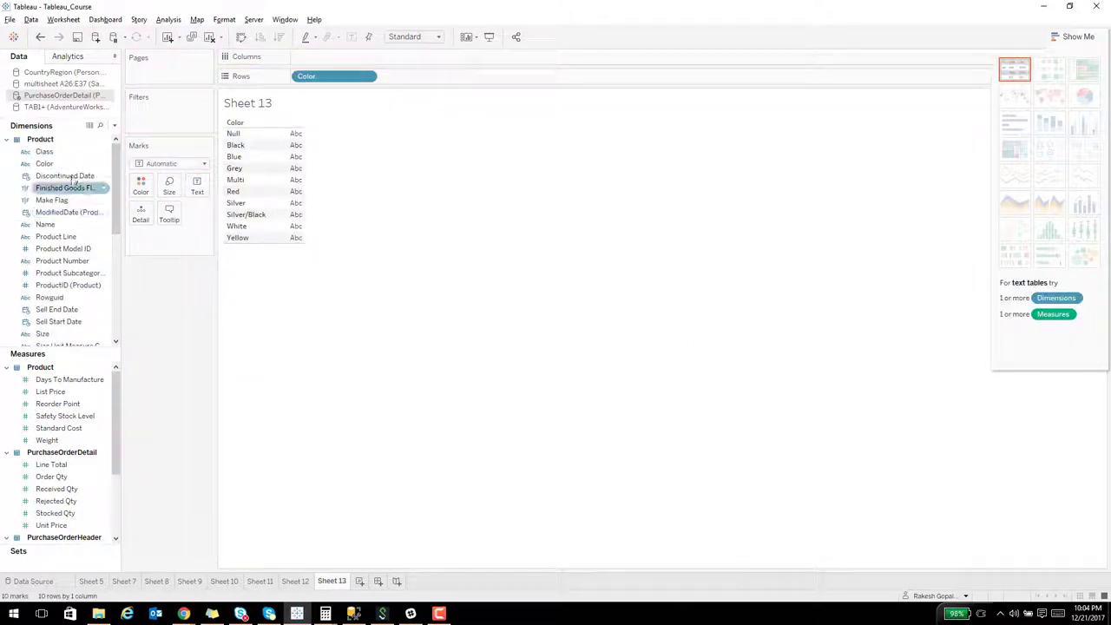
left_click(61, 226)
left_click_drag(63, 230, 300, 204)
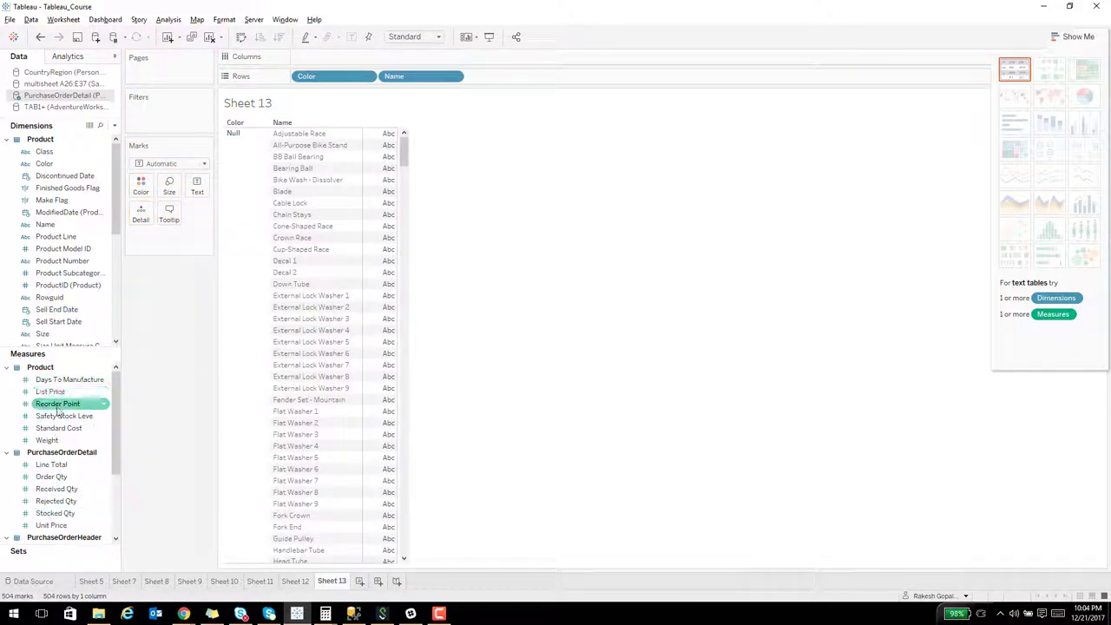
- Add Order Qty and List Price to the table, sorted by List Price descending
left_click_drag(53, 476, 379, 373)
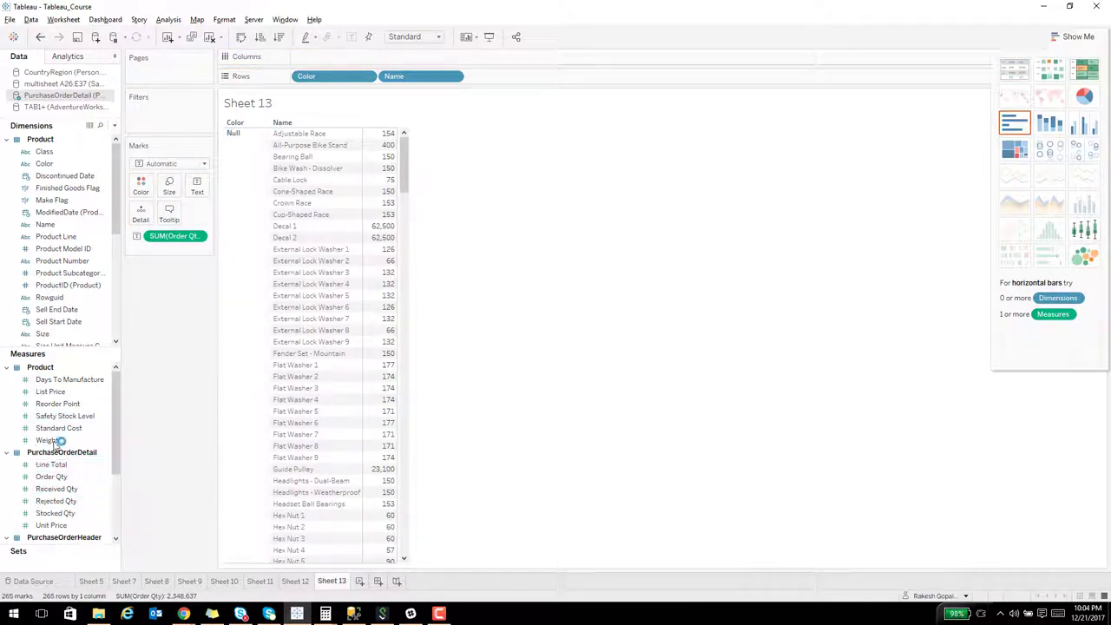
left_click_drag(54, 395, 382, 341)
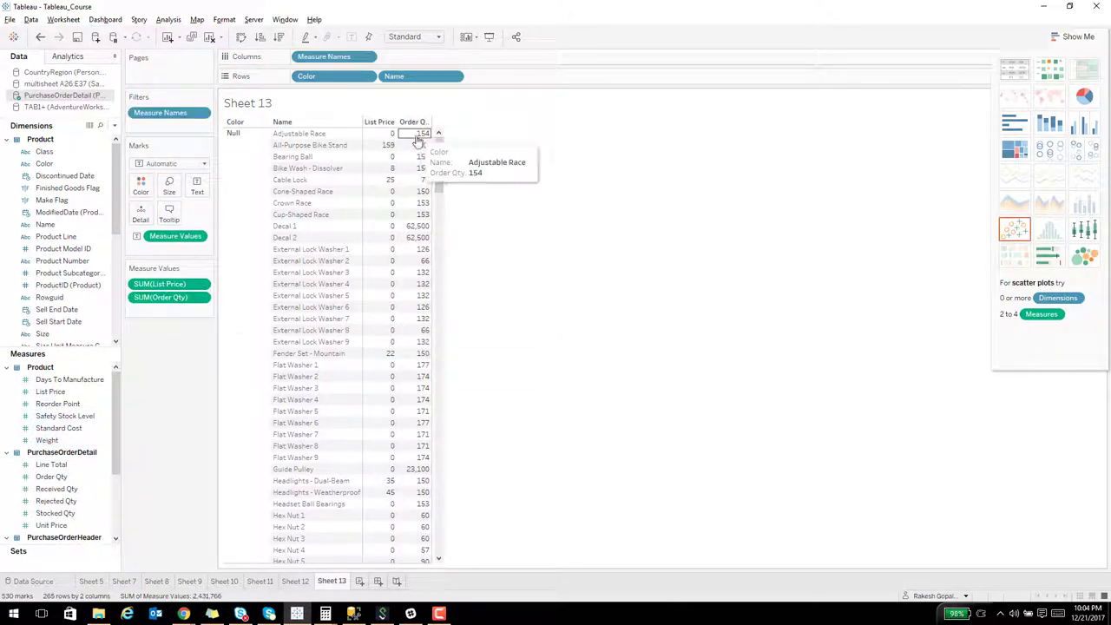
left_click(390, 122)
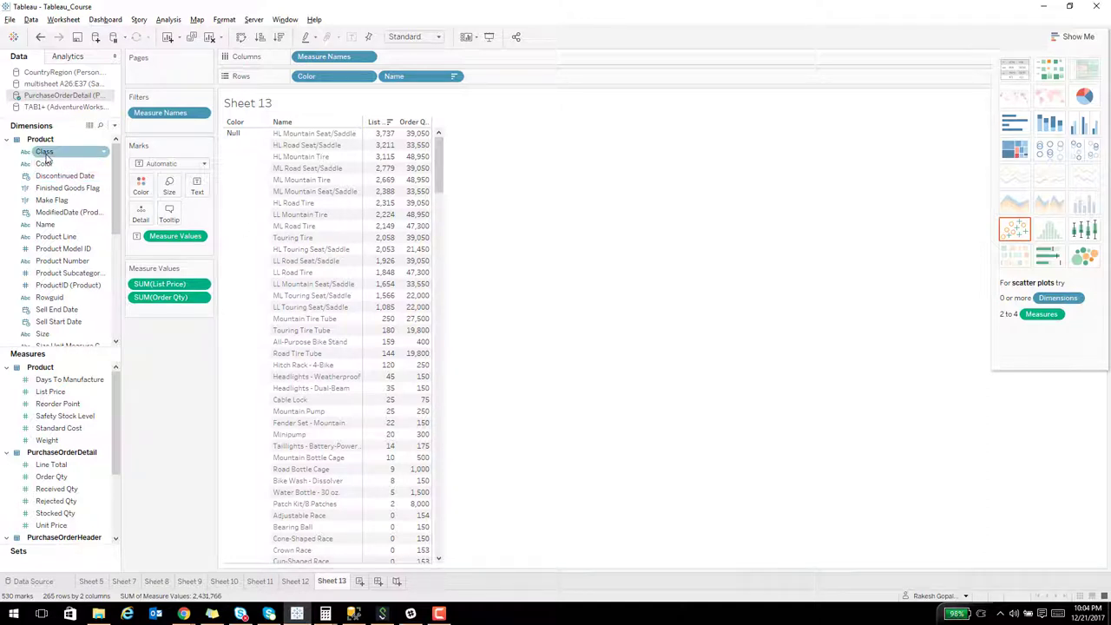
- Filter Class to L only and undock the Show Me panel
left_click_drag(45, 156, 173, 130)
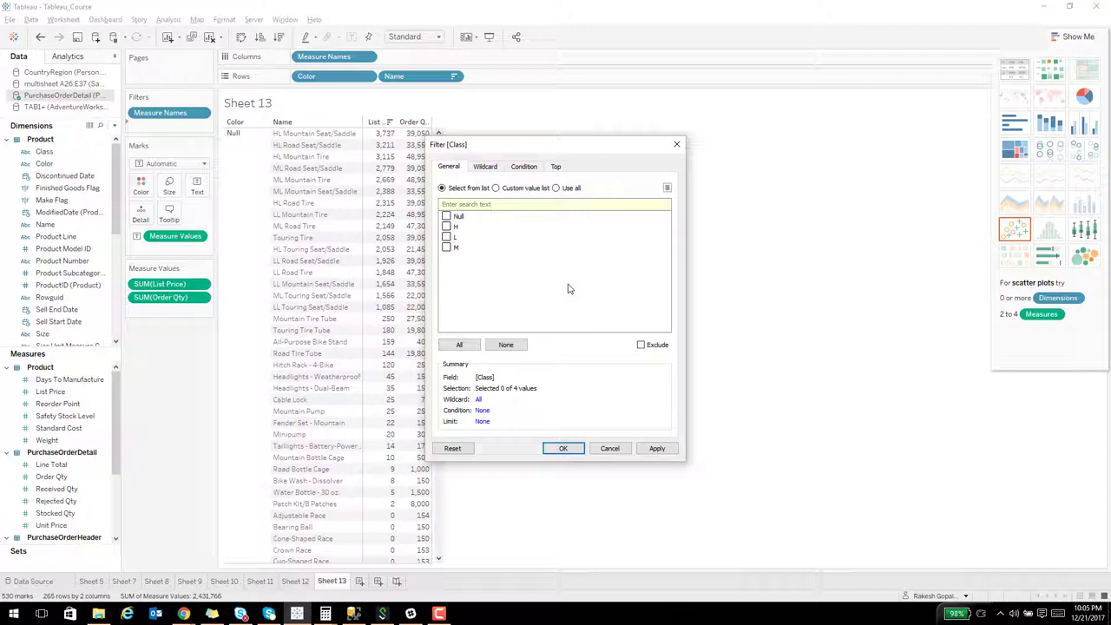
left_click(446, 237)
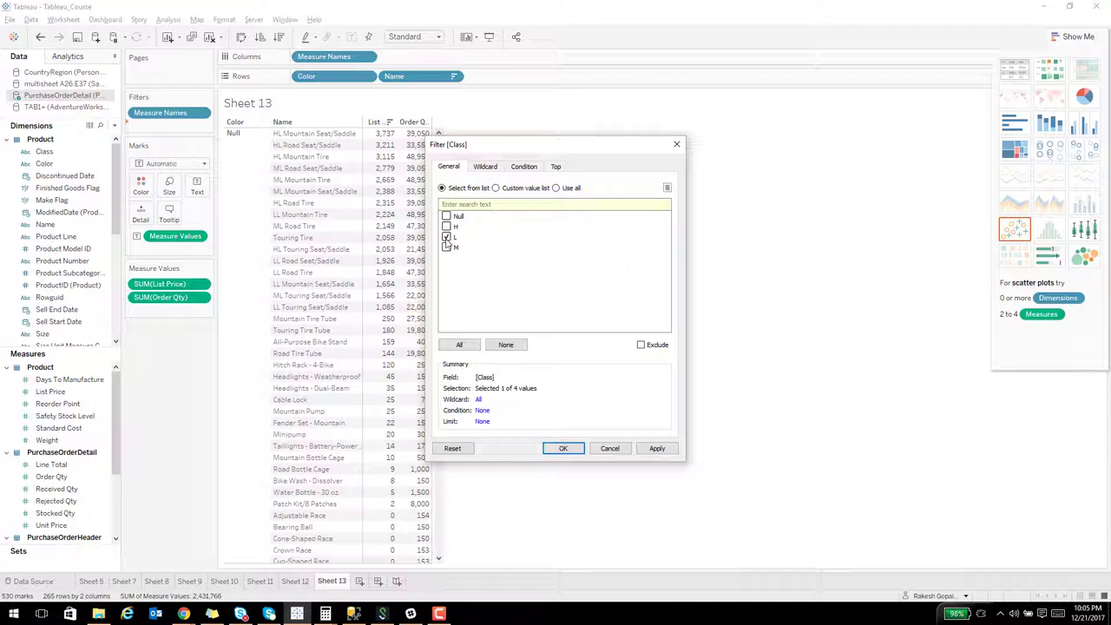
left_click(562, 448)
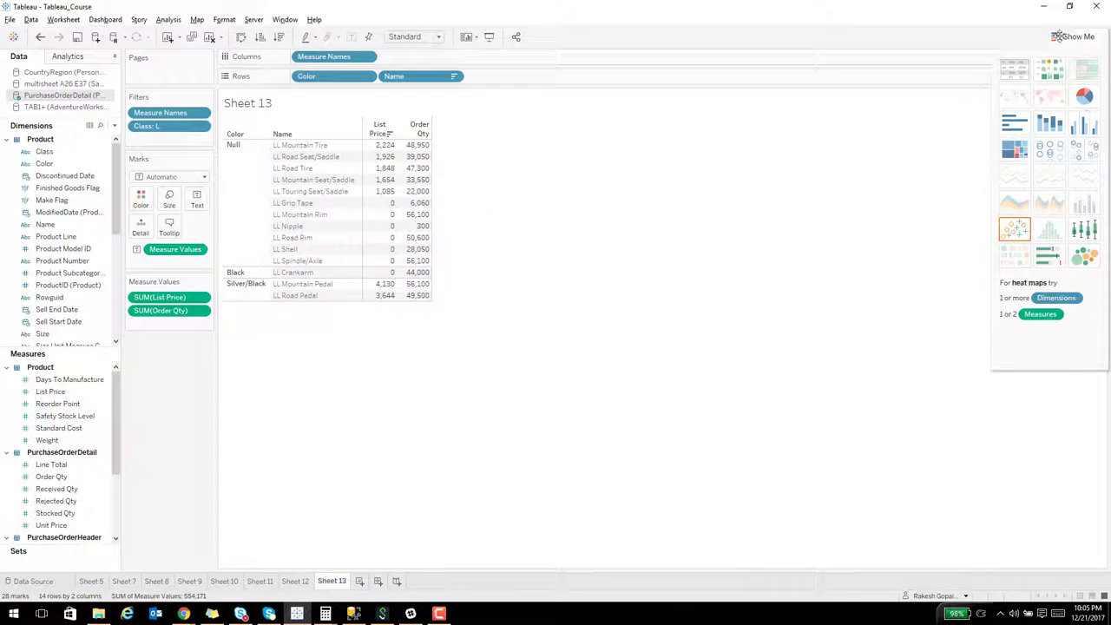
left_click_drag(1089, 65, 900, 157)
- Close Show Me and display the Class filter card with only L checked
left_click(908, 157)
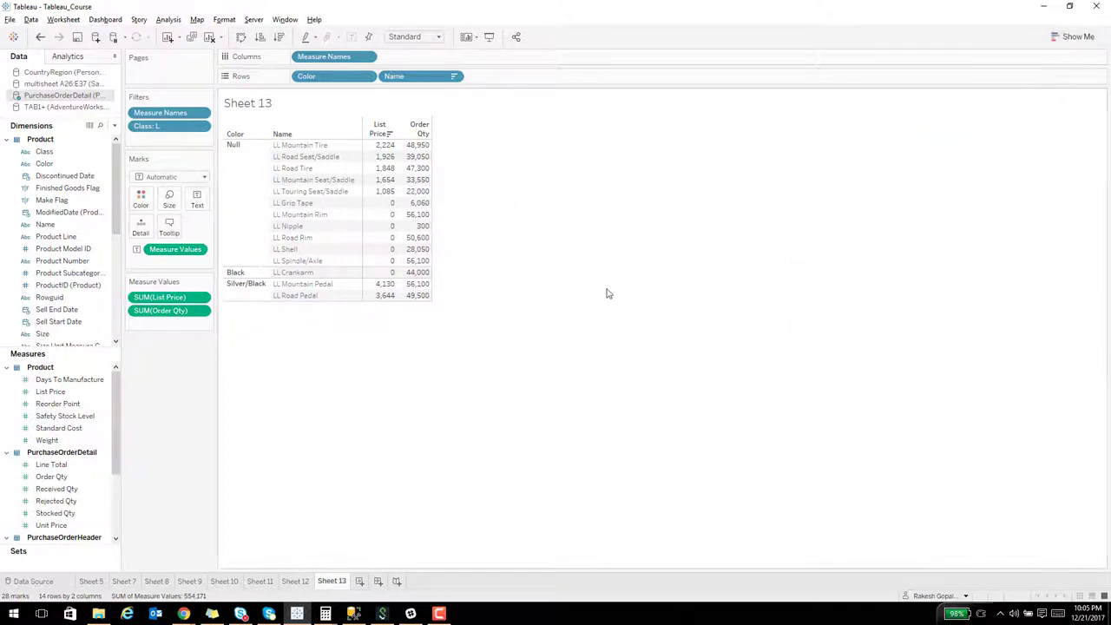
left_click(202, 127)
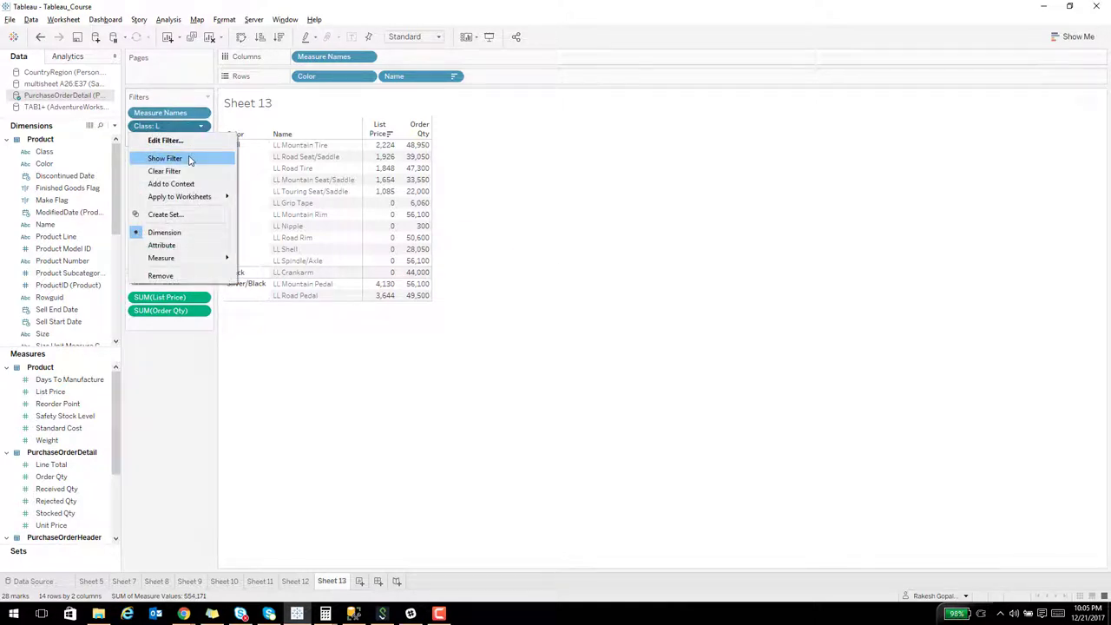
left_click(184, 157)
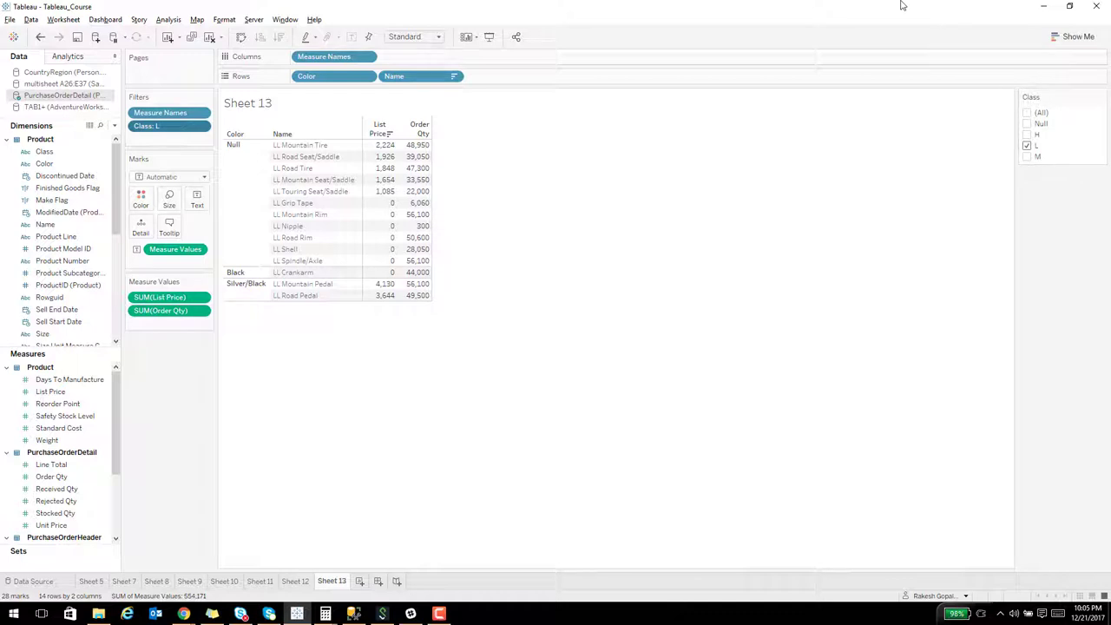
left_click(1028, 157)
left_click(1027, 135)
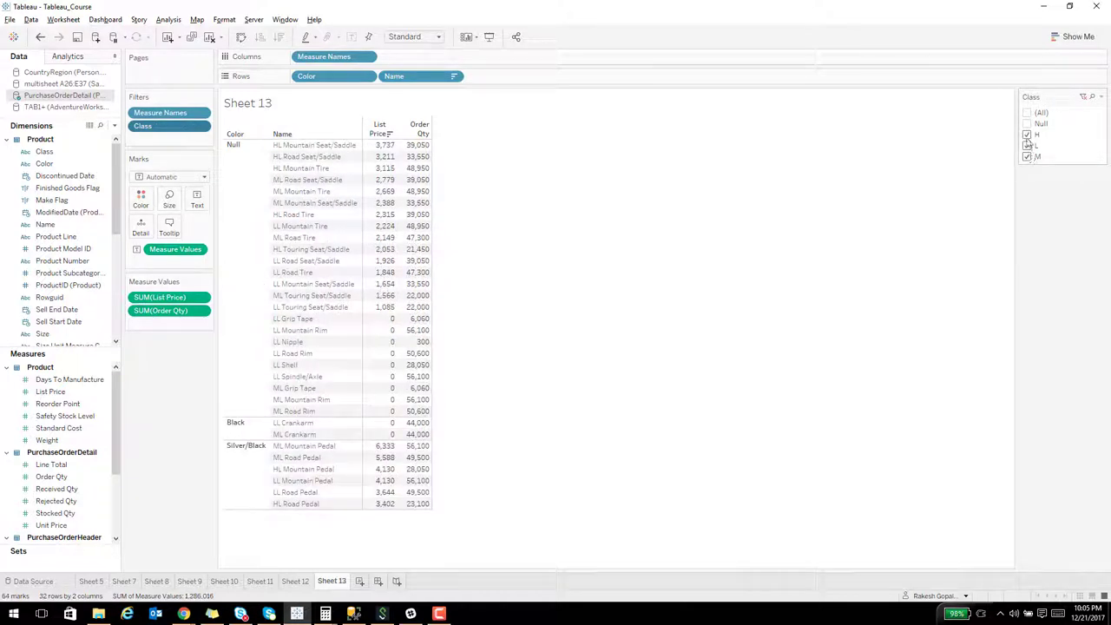
left_click(1027, 135)
left_click(1028, 157)
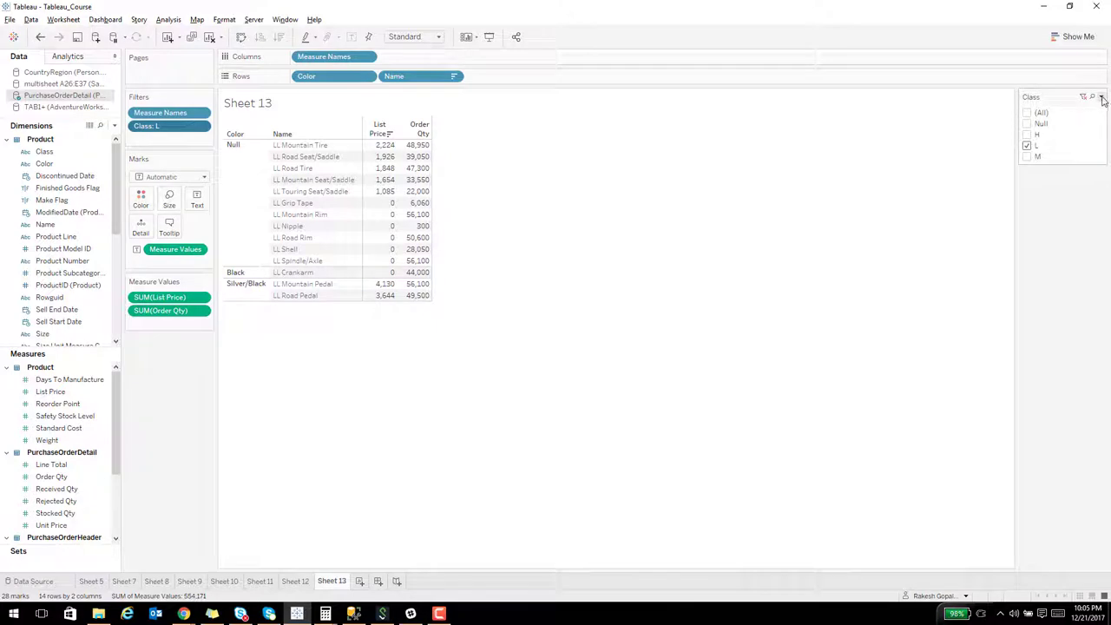
- Switch the Class filter card to a single-value dropdown showing only H
left_click(1101, 98)
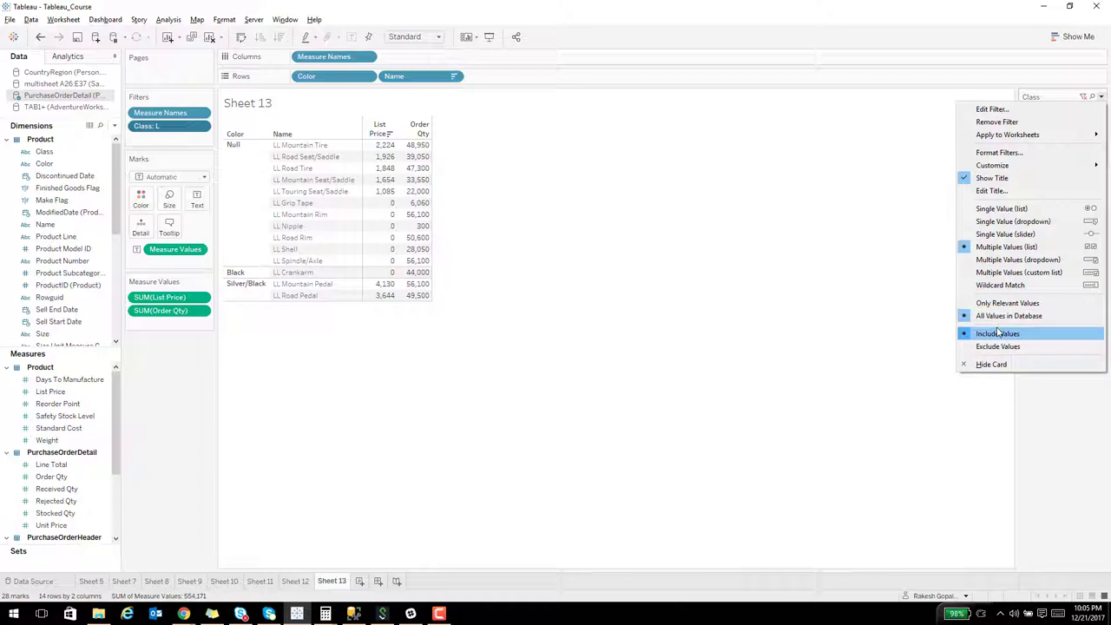
left_click(994, 224)
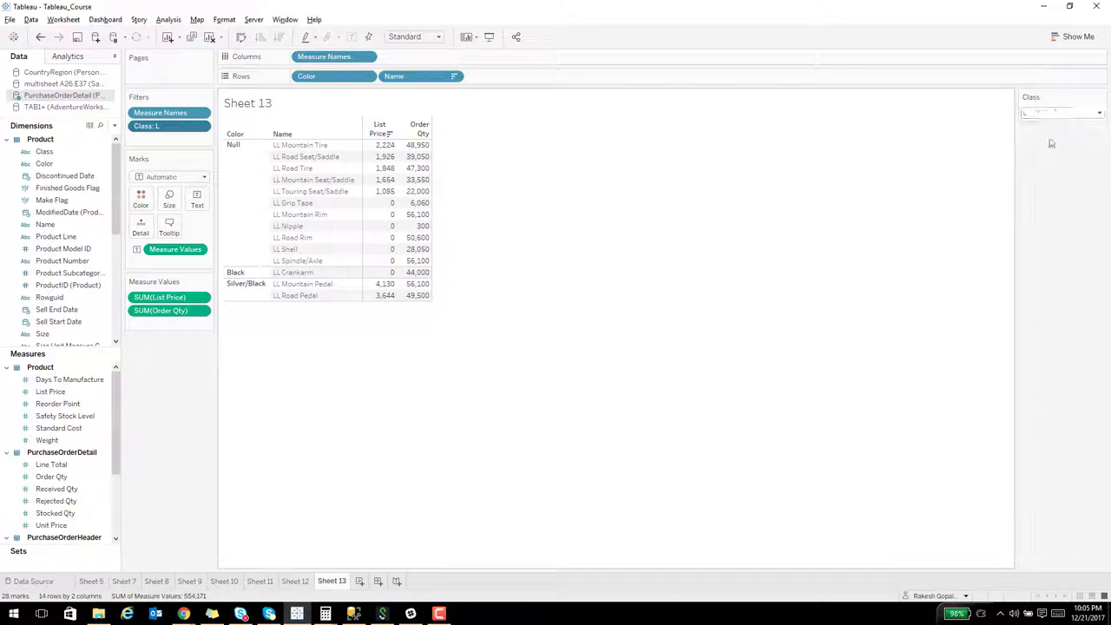
left_click(1056, 113)
left_click(1060, 154)
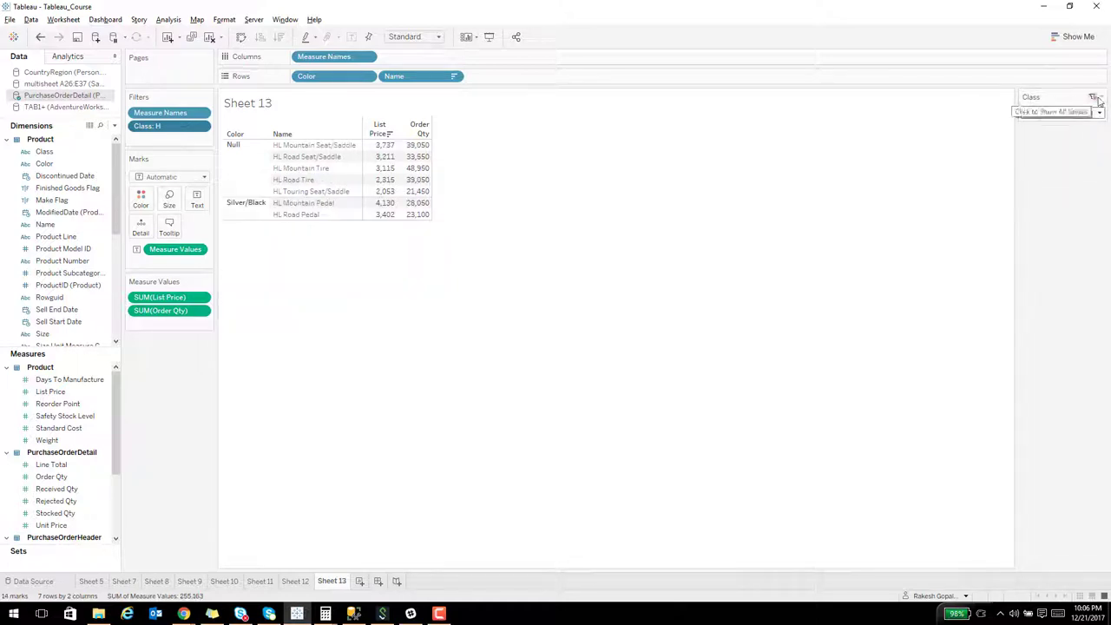
- Change the Class card to a multiple-values dropdown, ending with only H selected
left_click(1099, 96)
left_click(1042, 260)
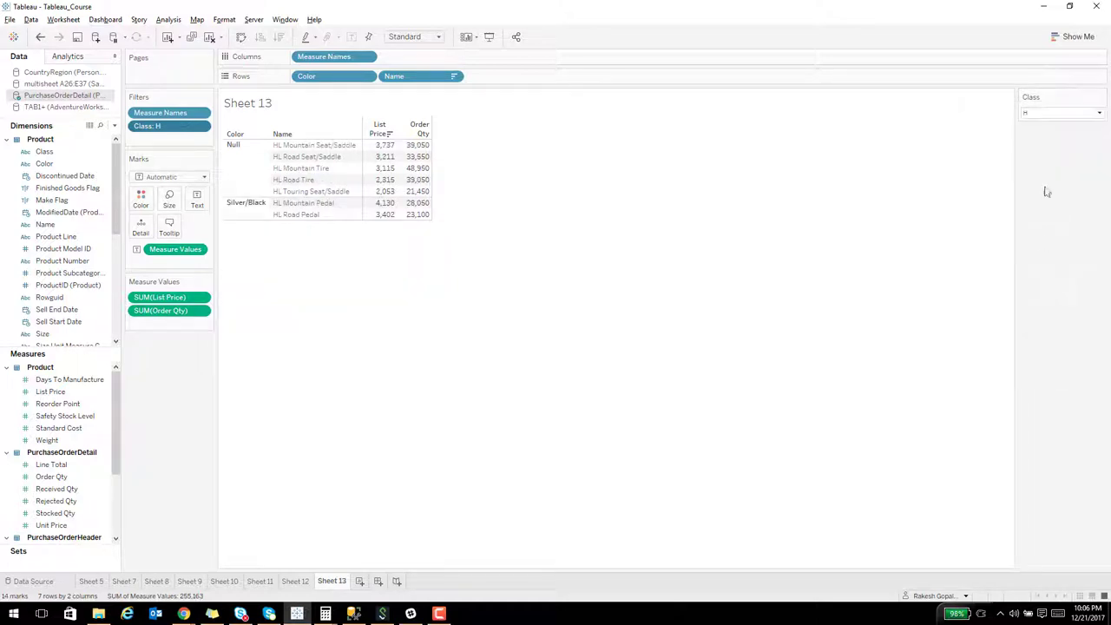
left_click(1048, 113)
left_click(1037, 157)
left_click(1028, 168)
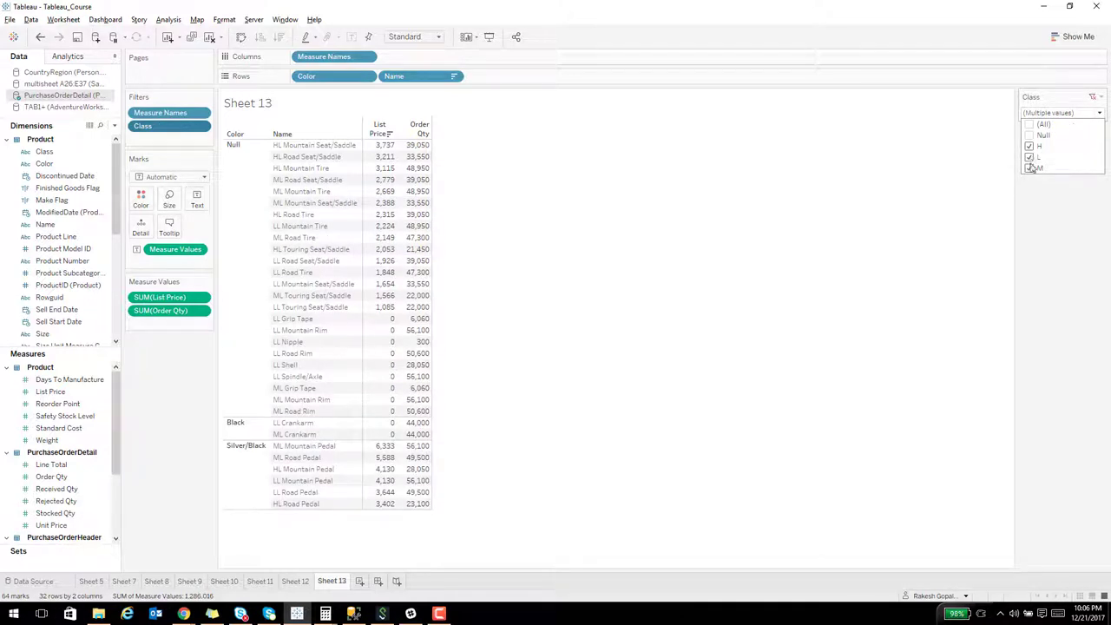
left_click(1029, 158)
left_click(1029, 167)
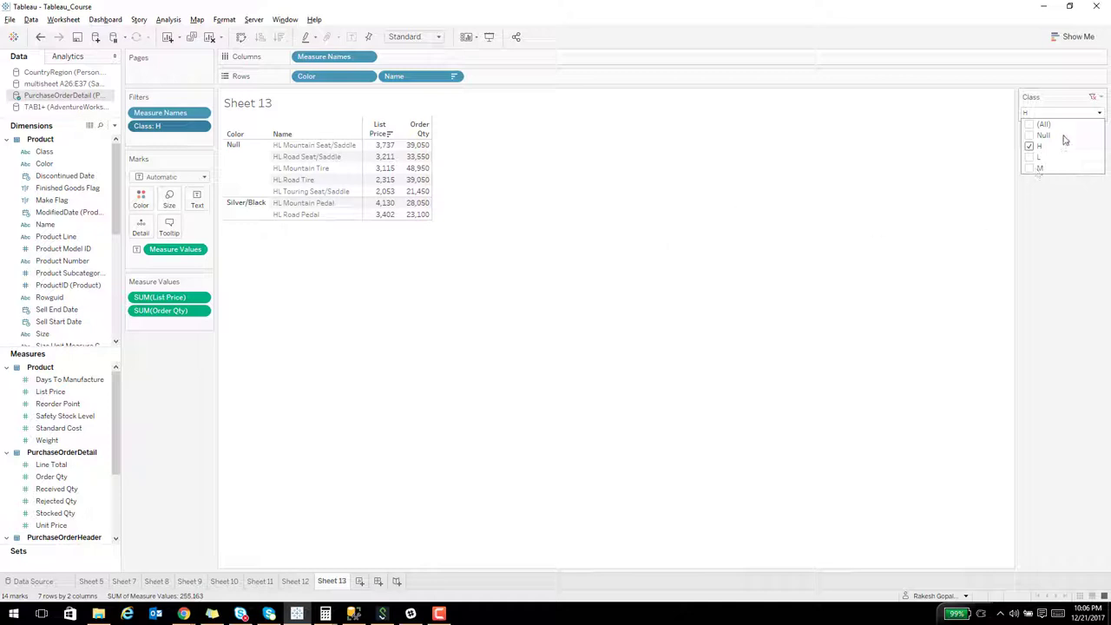
- Add an Apply button to the Class filter and apply Null and L alongside H
left_click(1100, 98)
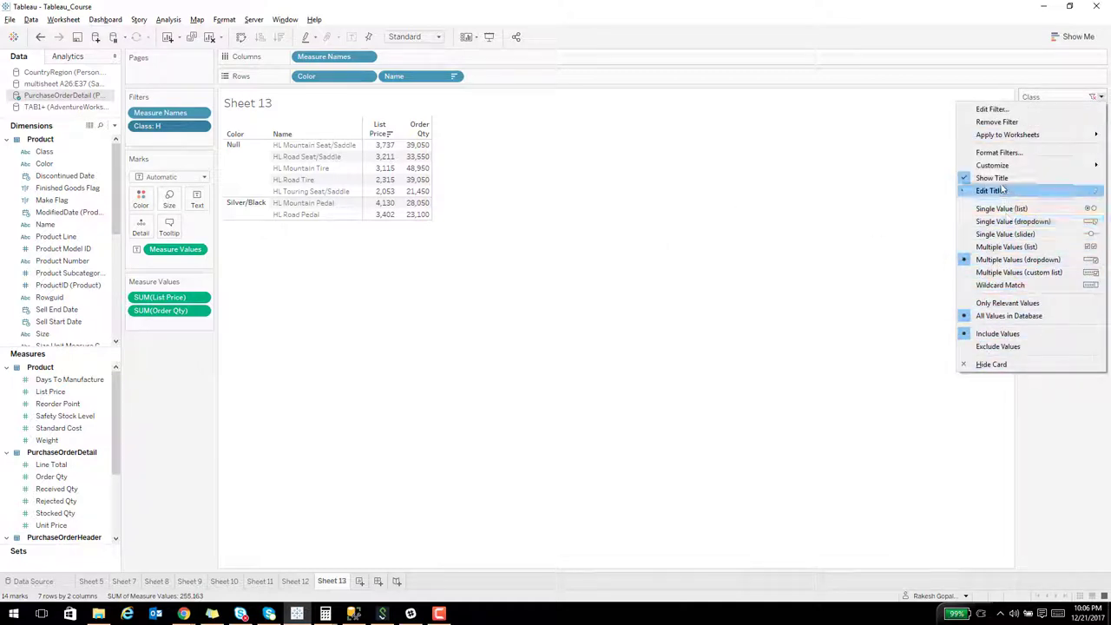
mouse_move(1002, 169)
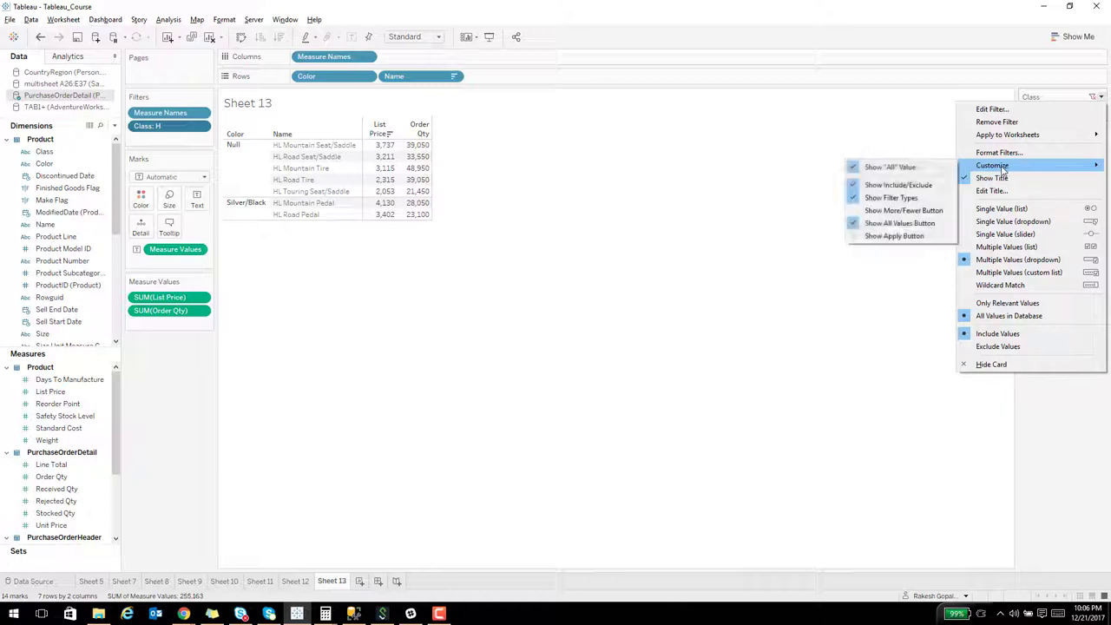
left_click(911, 236)
left_click(1041, 119)
left_click(1030, 157)
left_click(1031, 135)
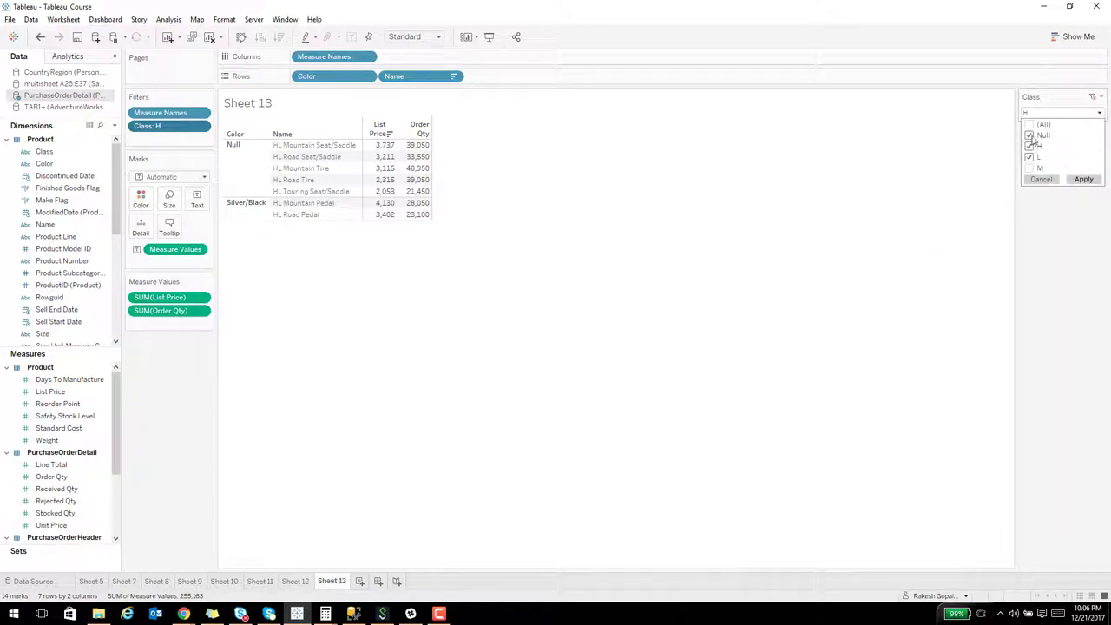
left_click(1081, 179)
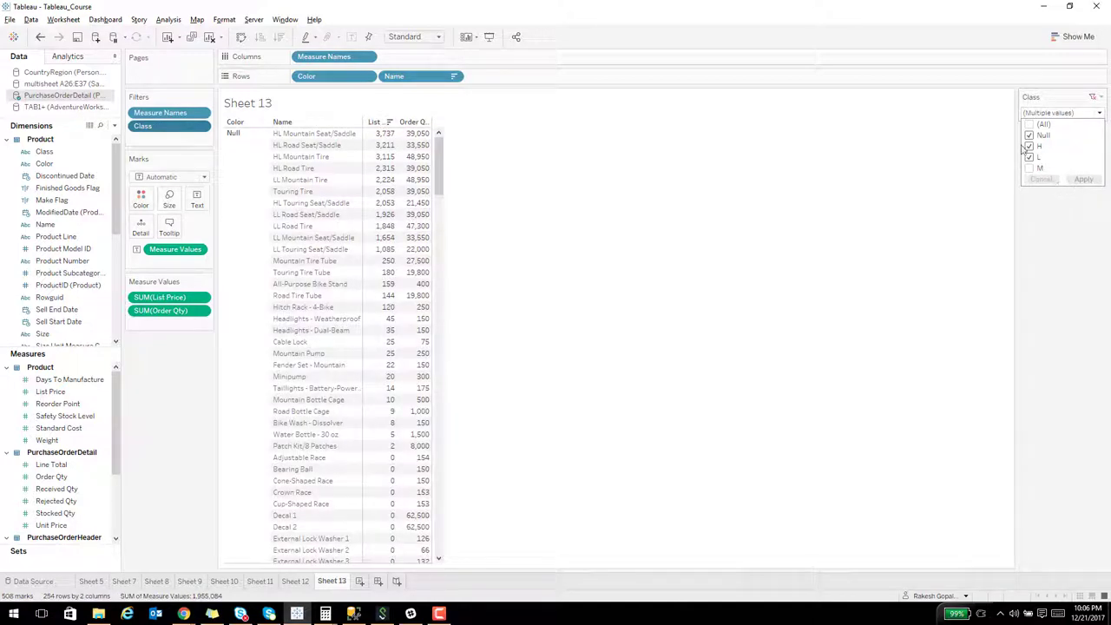
- Apply H alone, then apply the final H, L and M selection
left_click(1030, 136)
left_click(1030, 158)
left_click(1082, 179)
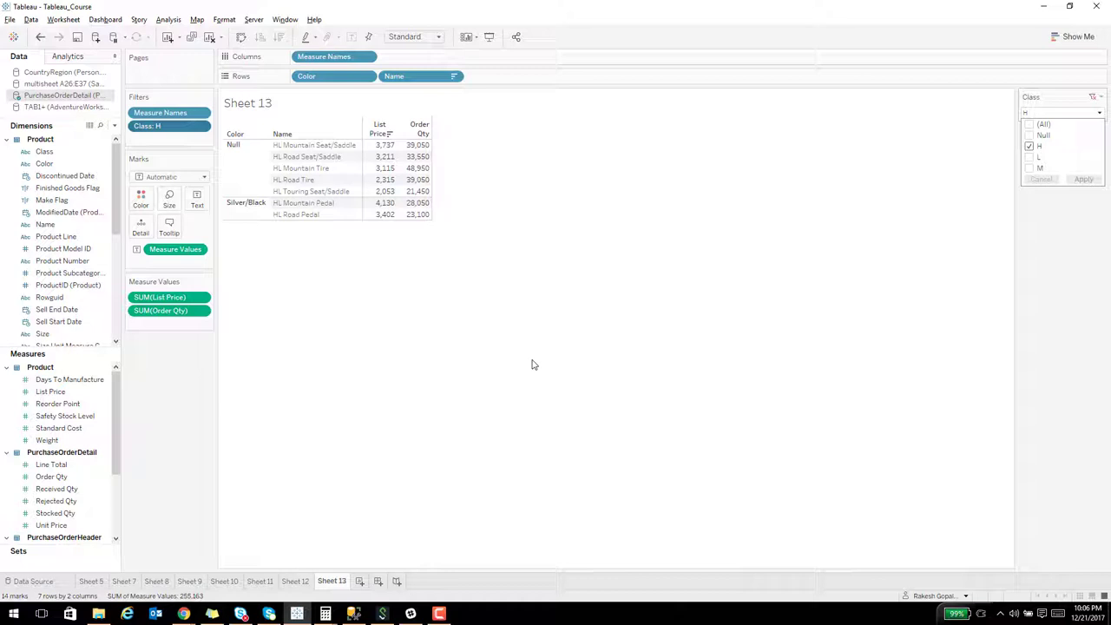
left_click(1030, 158)
left_click(1029, 169)
left_click(1083, 180)
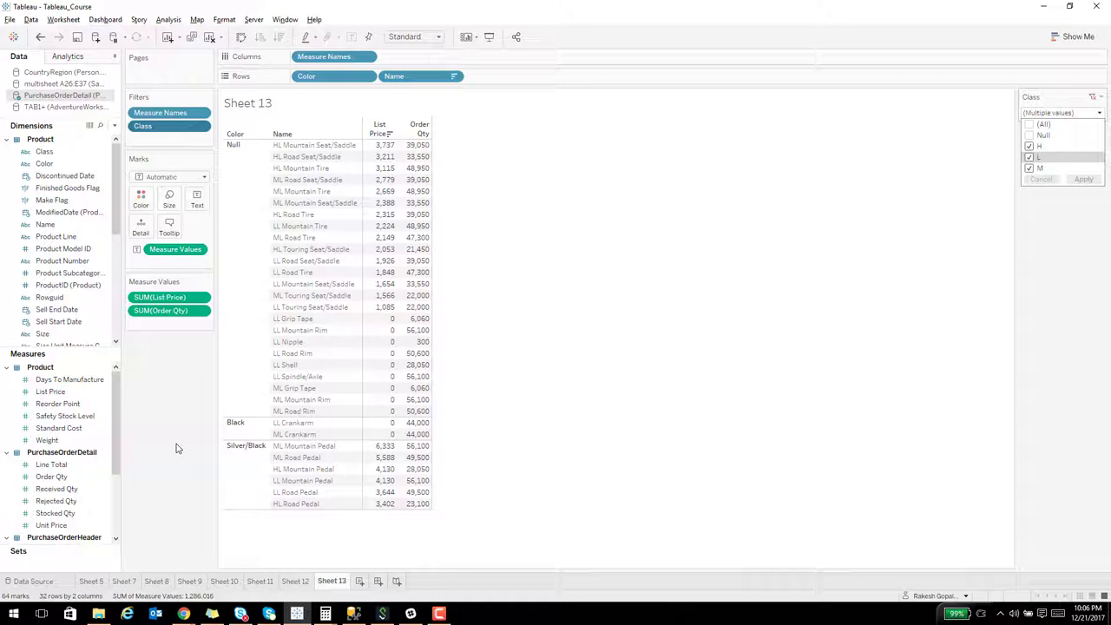
left_click(236, 425)
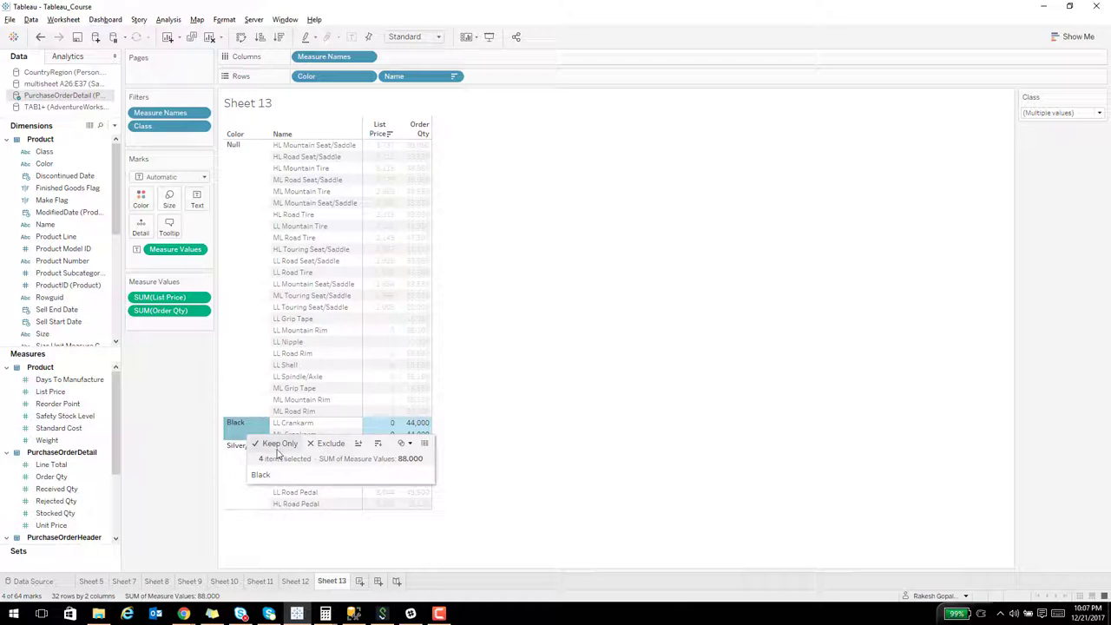
left_click(278, 443)
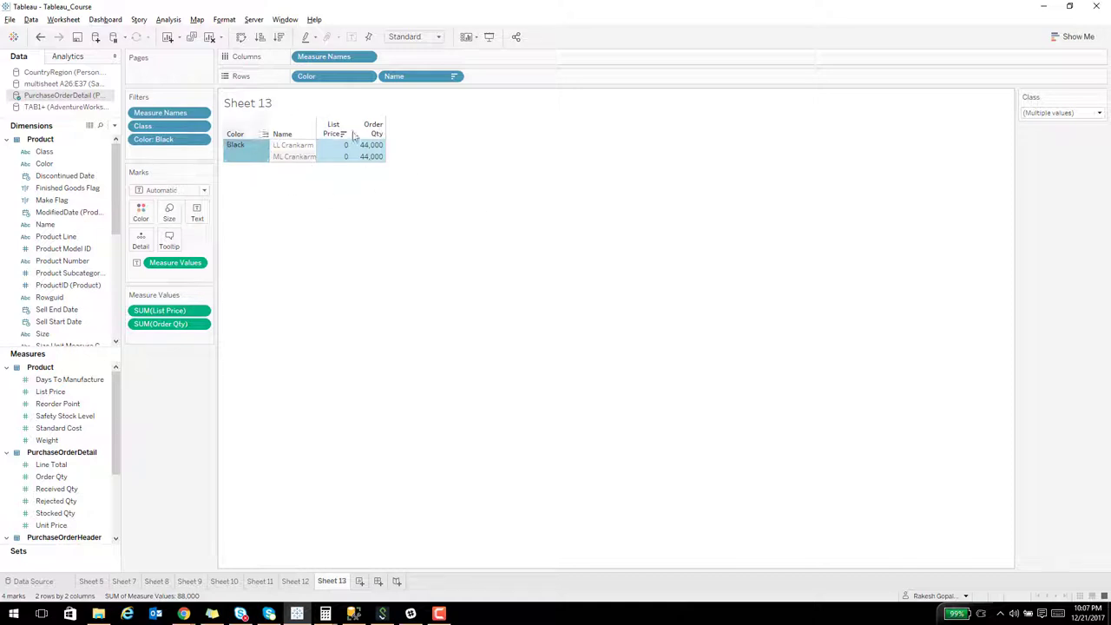
left_click(201, 140)
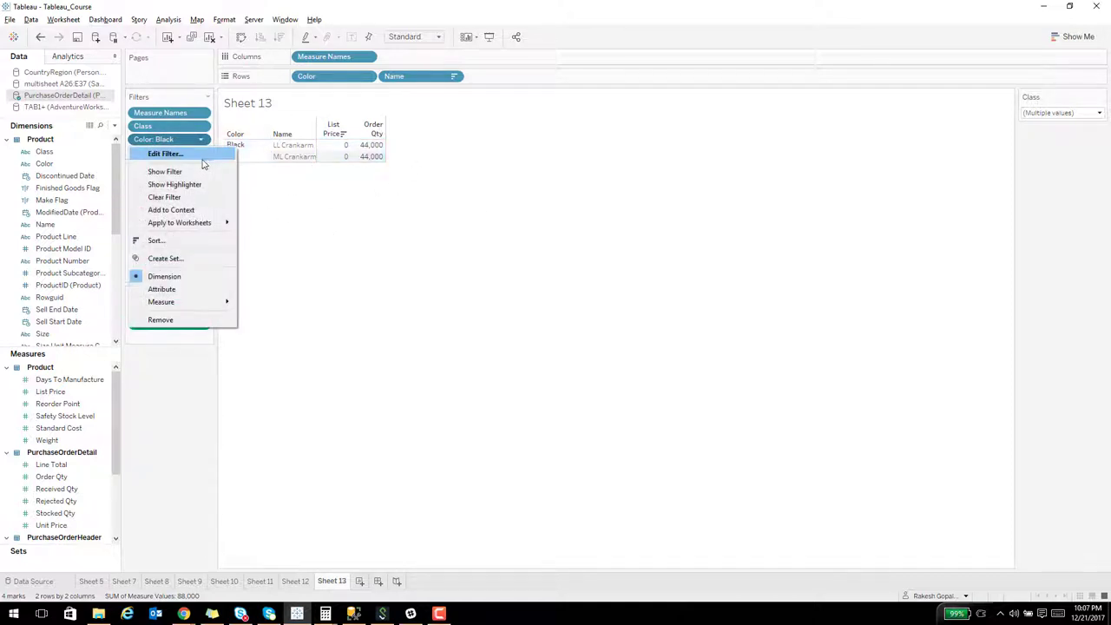
left_click(198, 152)
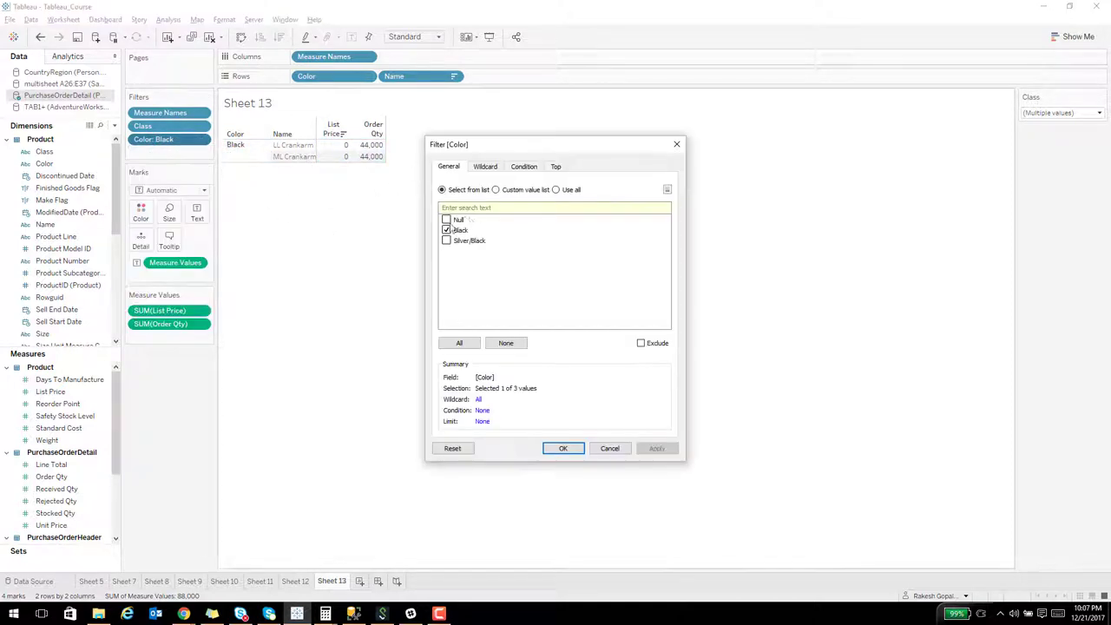
left_click(609, 448)
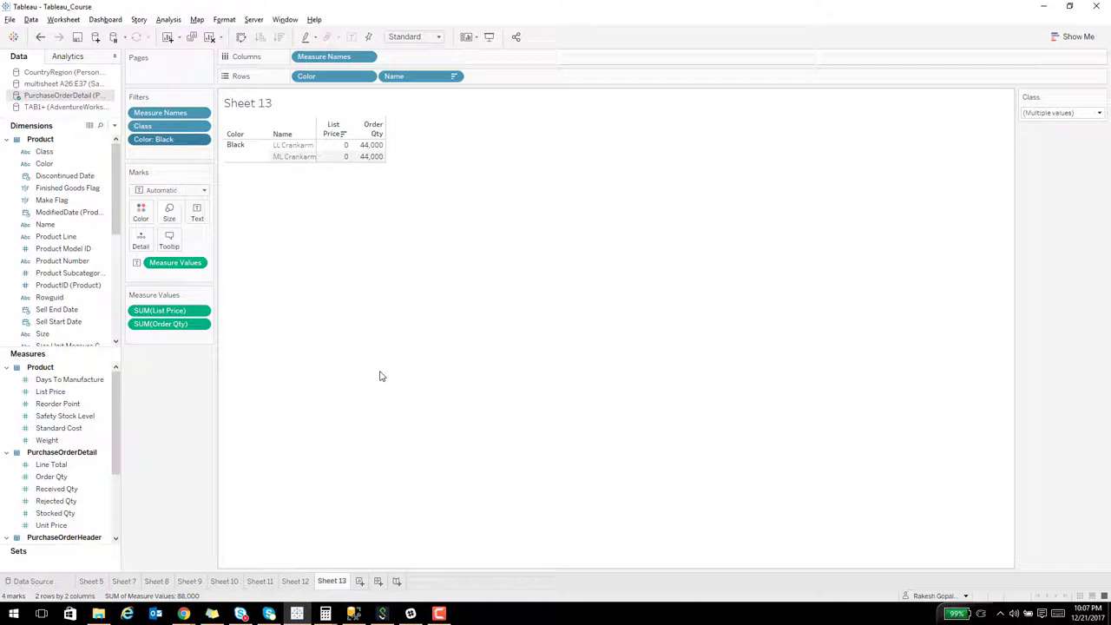
- Undo the Black-only keep and exclude the Null colour products from the table
left_click(40, 37)
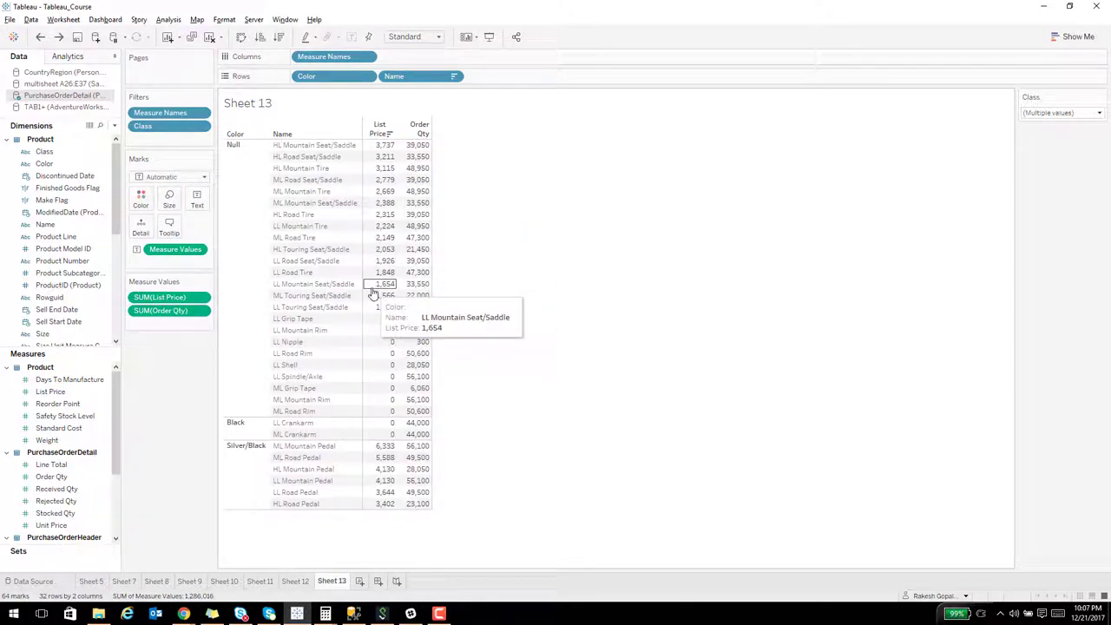
left_click(372, 291)
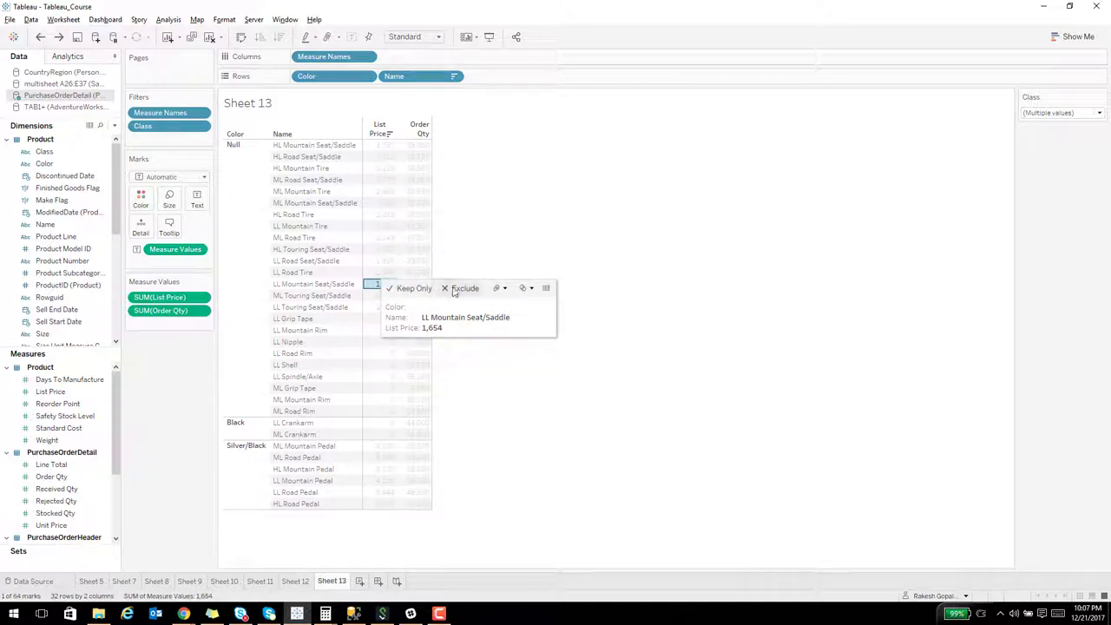
left_click(232, 145)
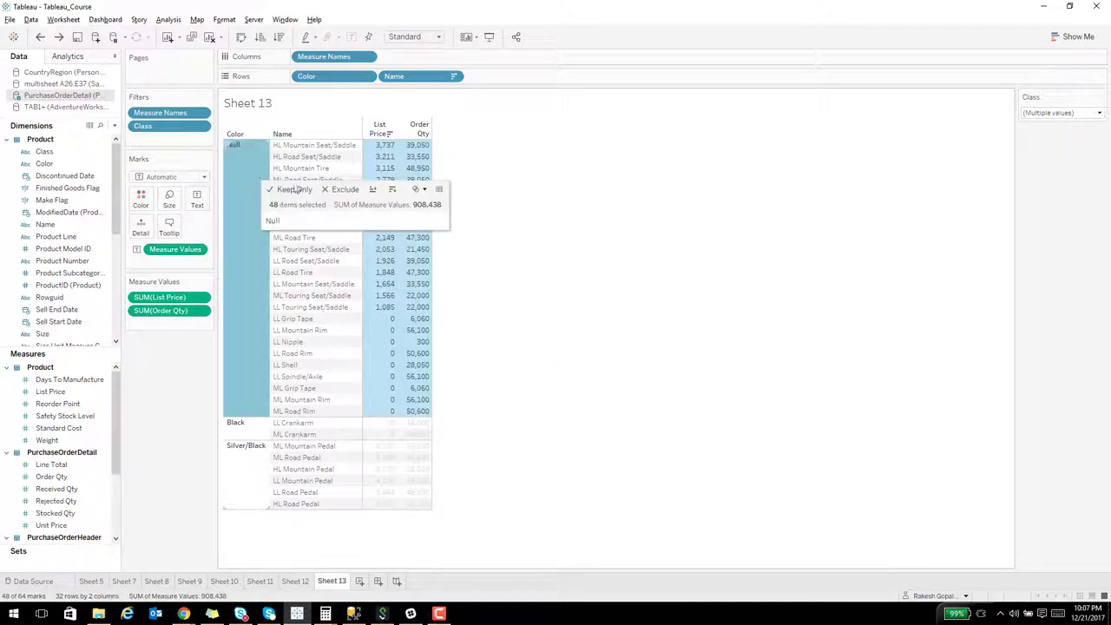
left_click(344, 189)
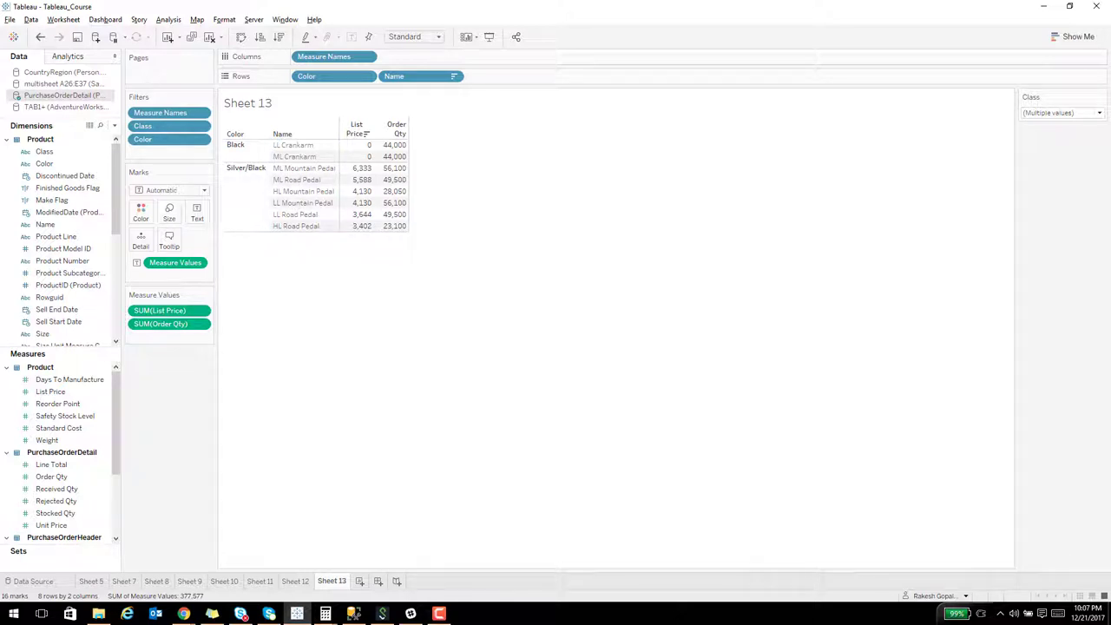
left_click(183, 613)
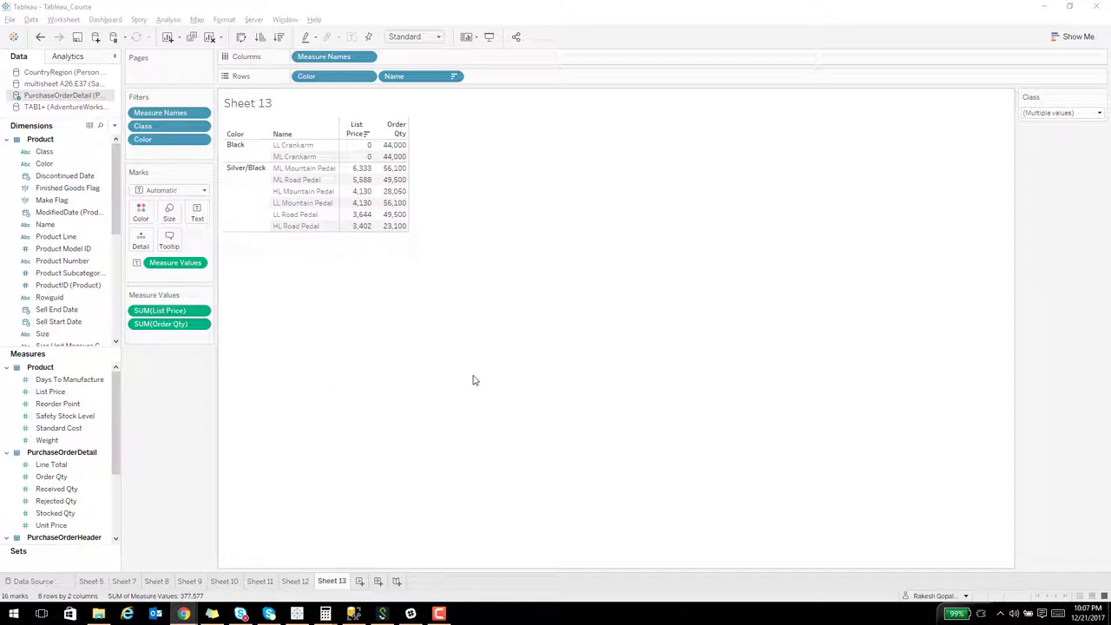
left_click(201, 139)
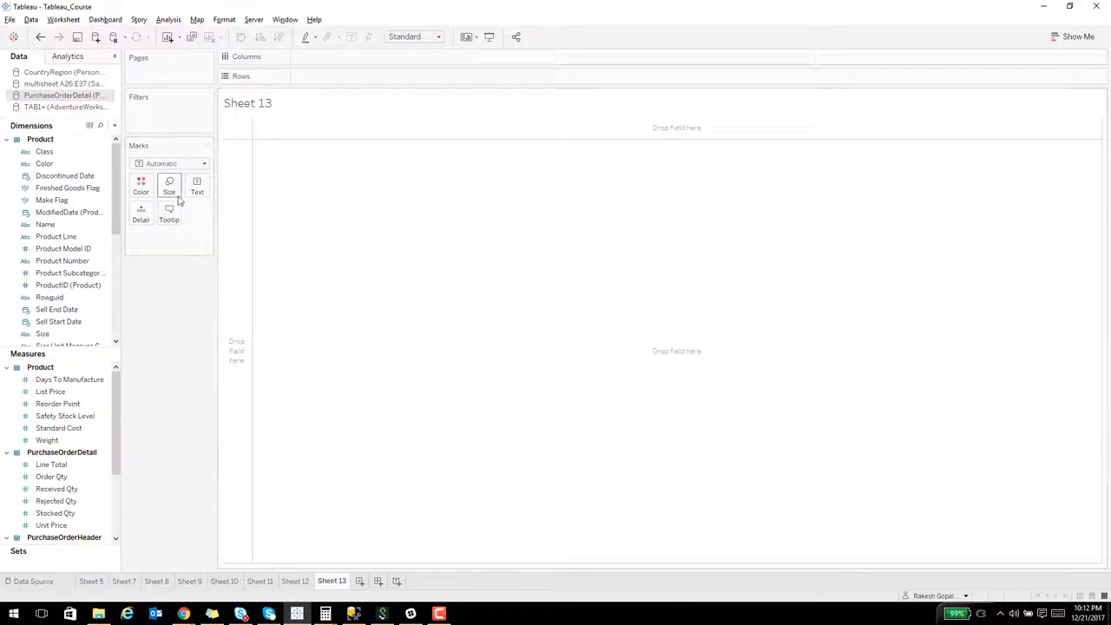
- List each Color with Order Qty and Received Qty, and add Color to Filters
left_click(58, 165)
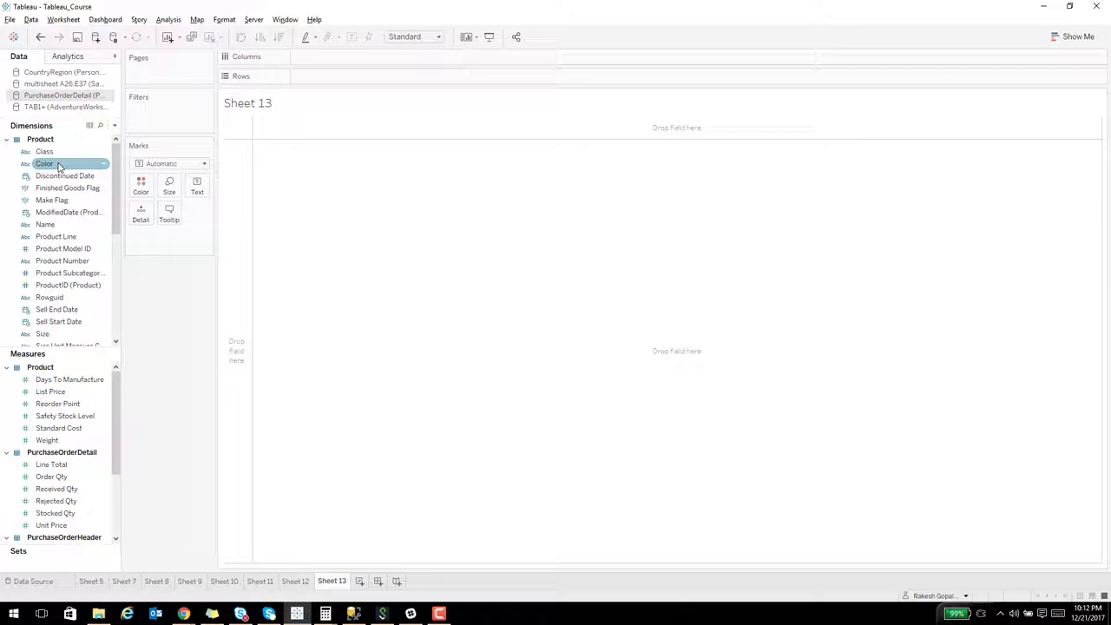
left_click_drag(58, 166, 233, 184)
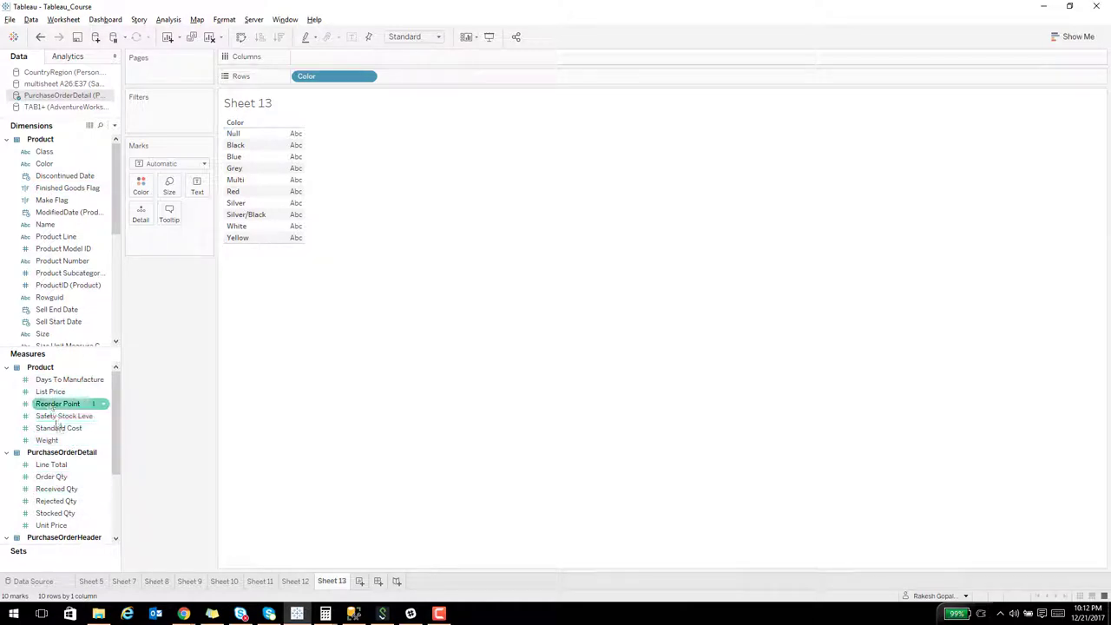
left_click_drag(54, 477, 287, 213)
left_click_drag(59, 489, 304, 206)
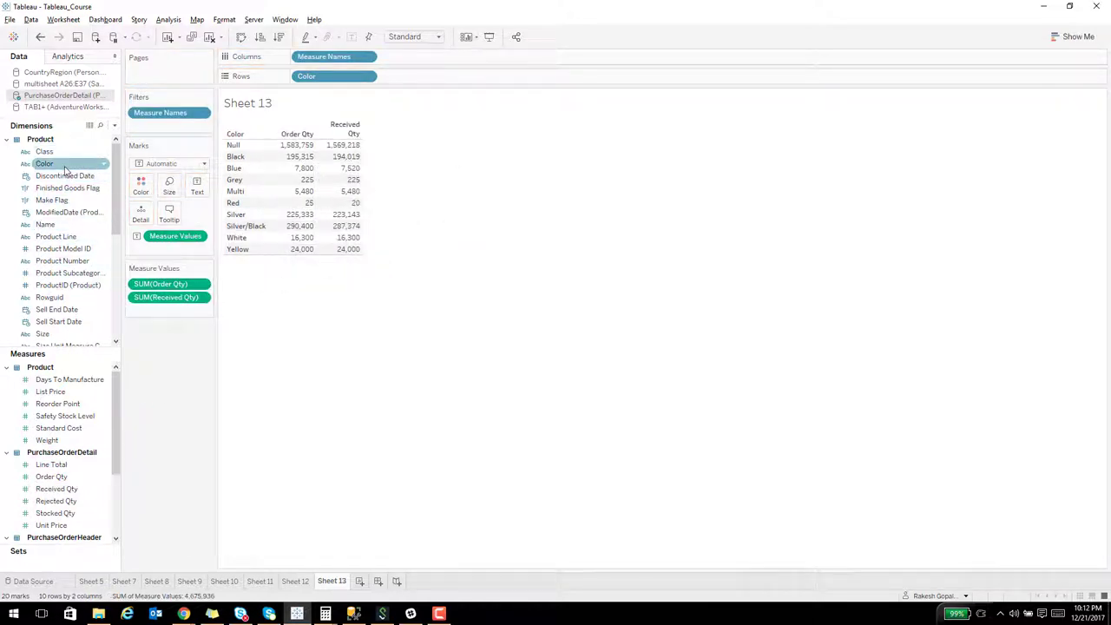
left_click_drag(65, 169, 175, 127)
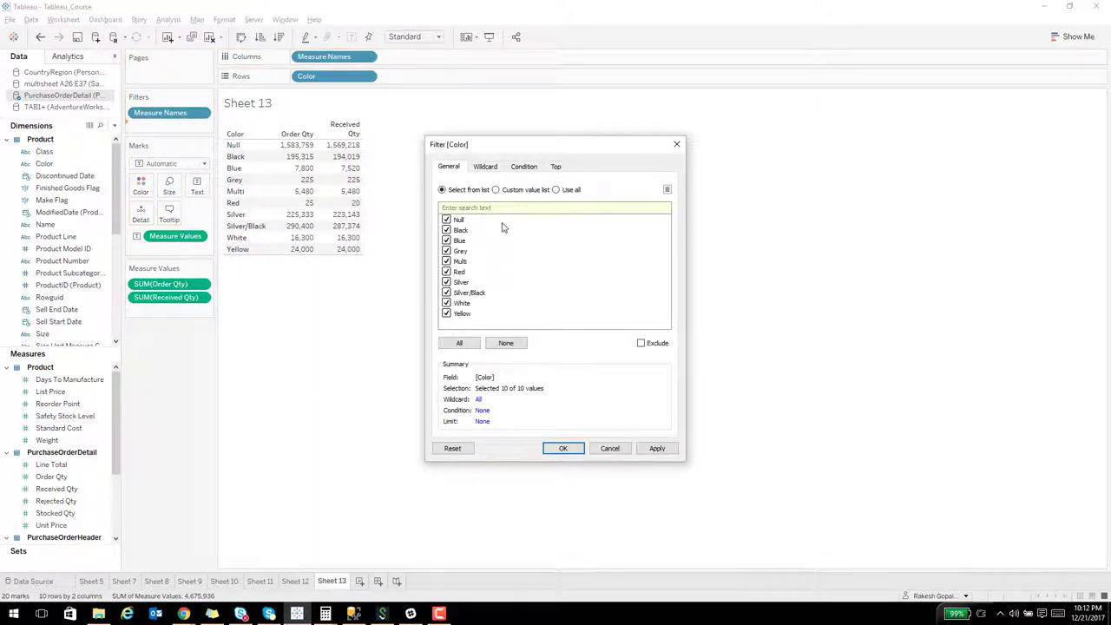
- Give the Color filter the condition SUM(Order Qty) >= 10000 and confirm it
left_click(523, 168)
left_click(442, 196)
left_click(474, 210)
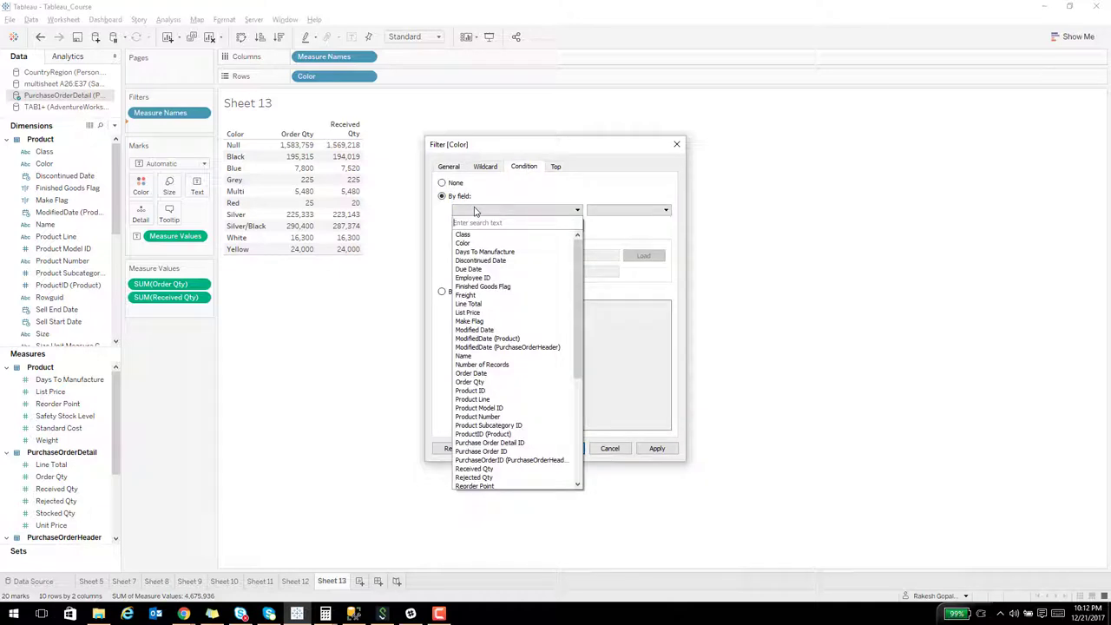
type("qt")
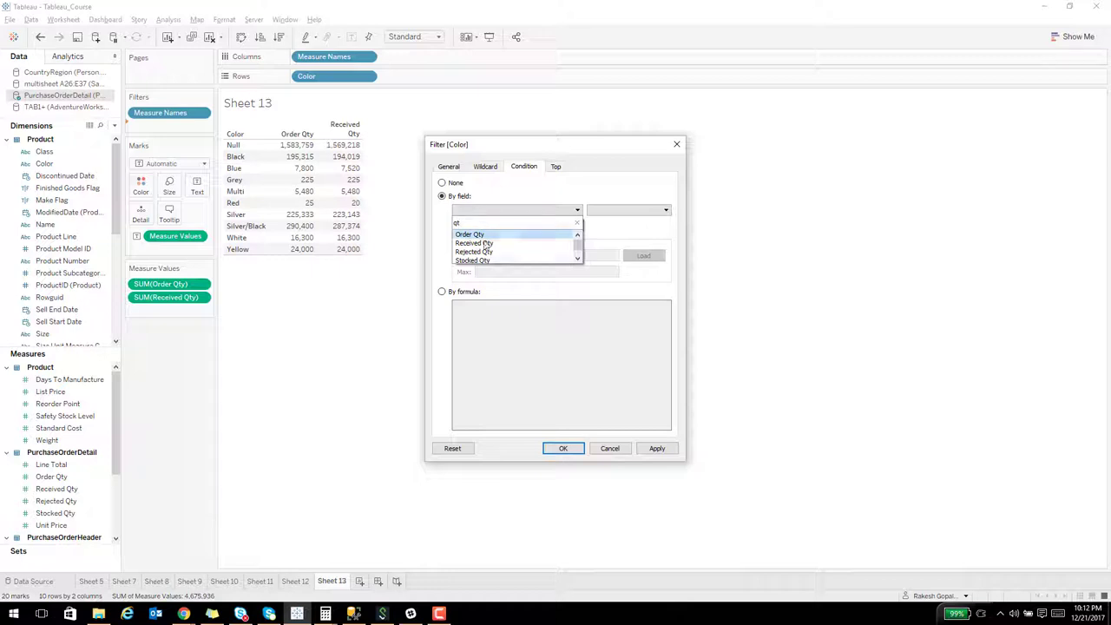
left_click(473, 234)
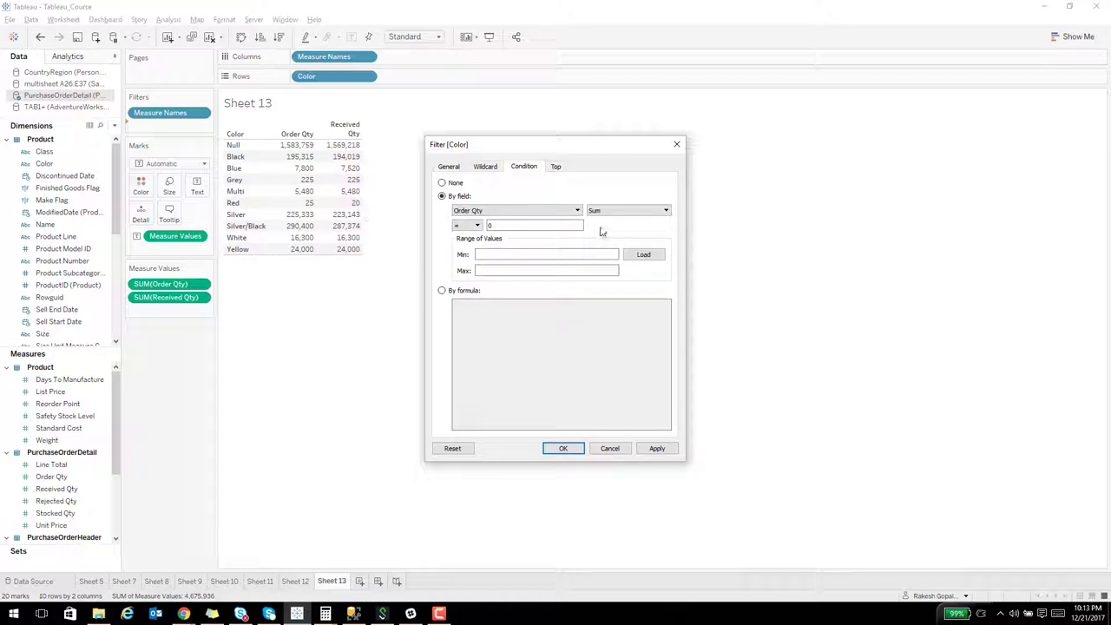
left_click(463, 226)
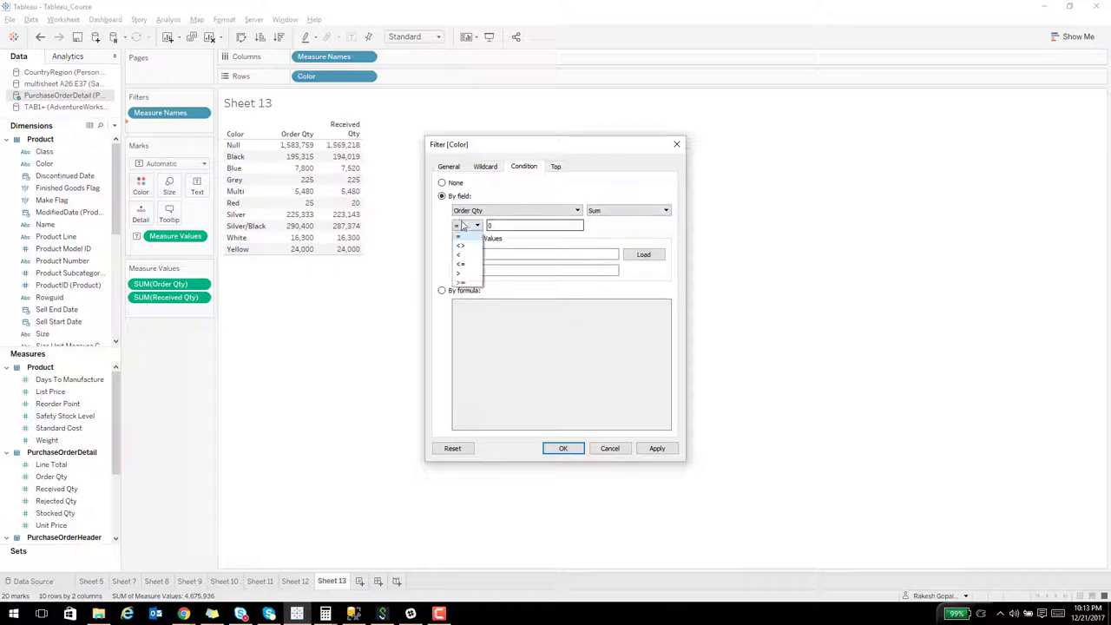
left_click(460, 282)
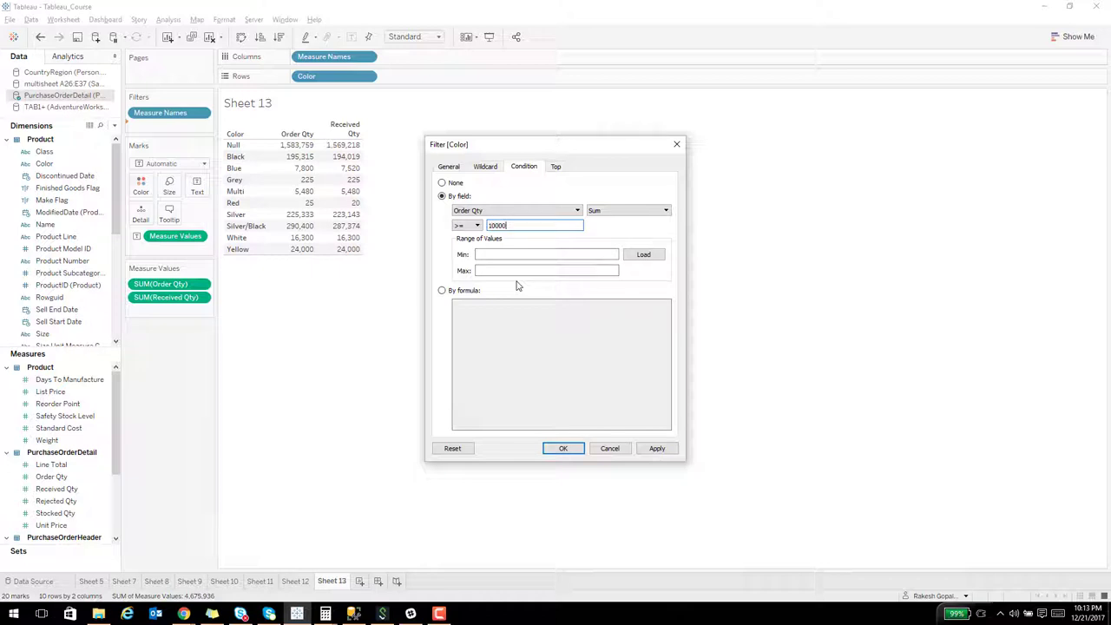
left_click(656, 447)
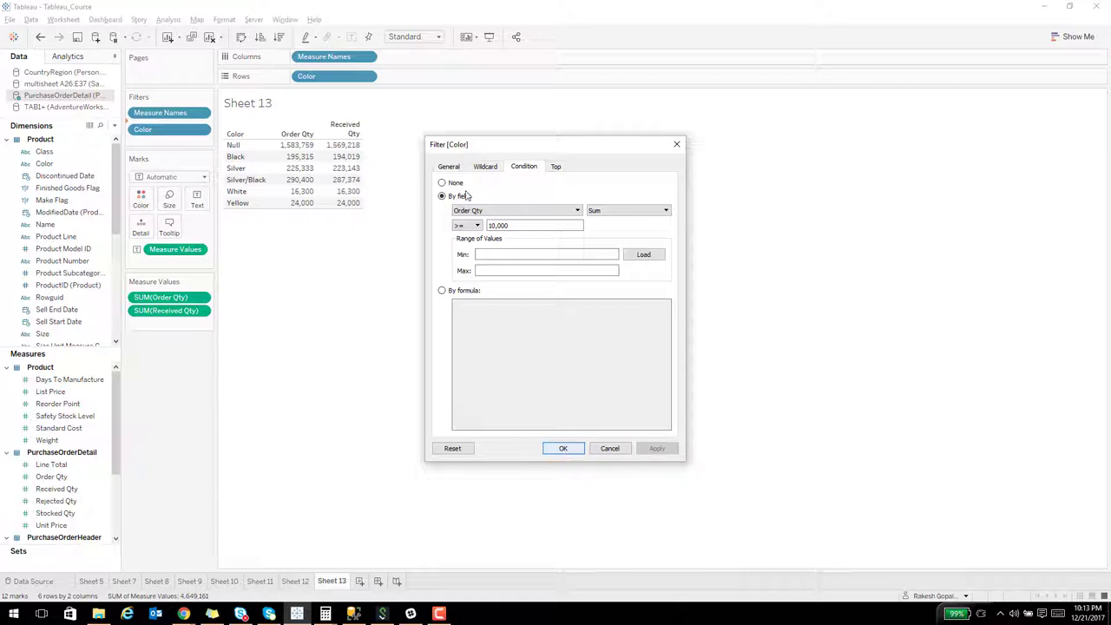
left_click(448, 165)
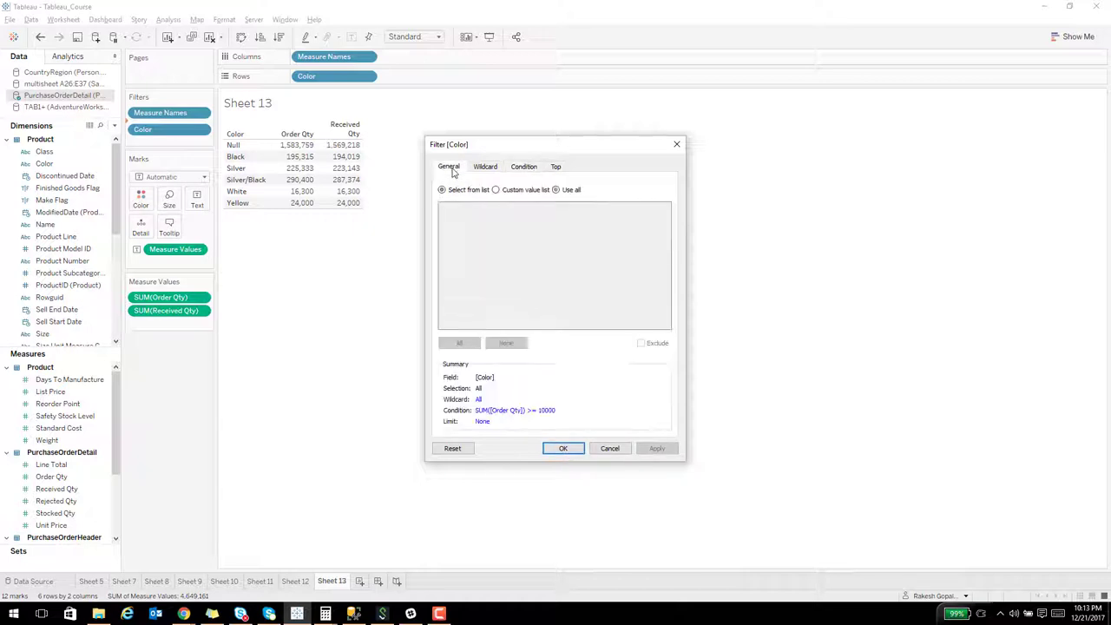
left_click(564, 448)
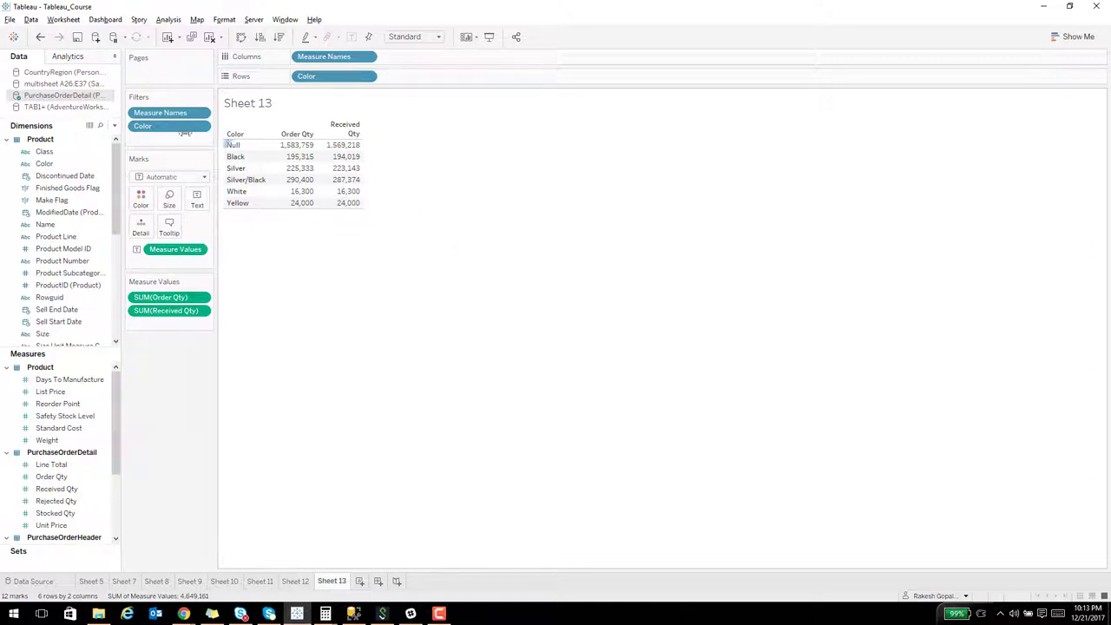
- Add Class to Rows so Sheet 13 breaks each color down by Class
left_click(183, 614)
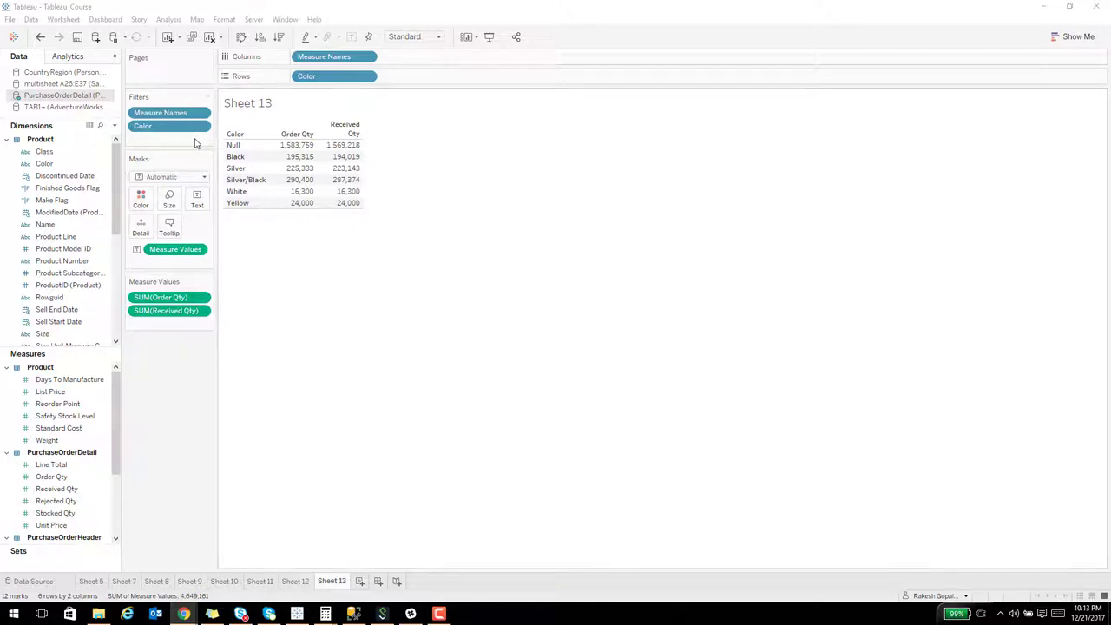
left_click(47, 153)
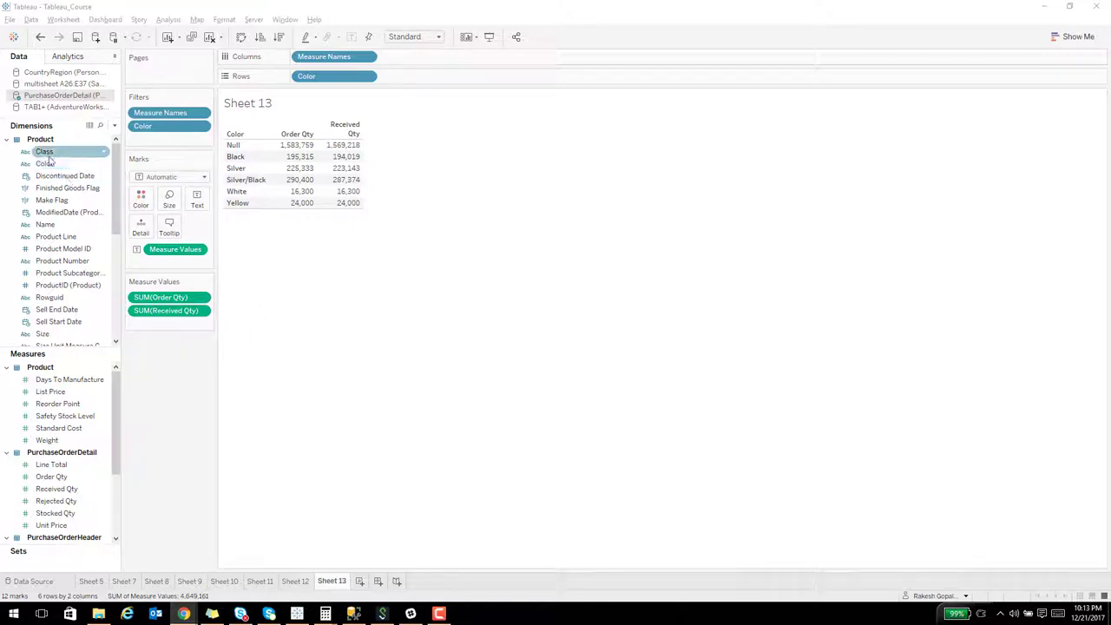
left_click_drag(50, 157, 268, 167)
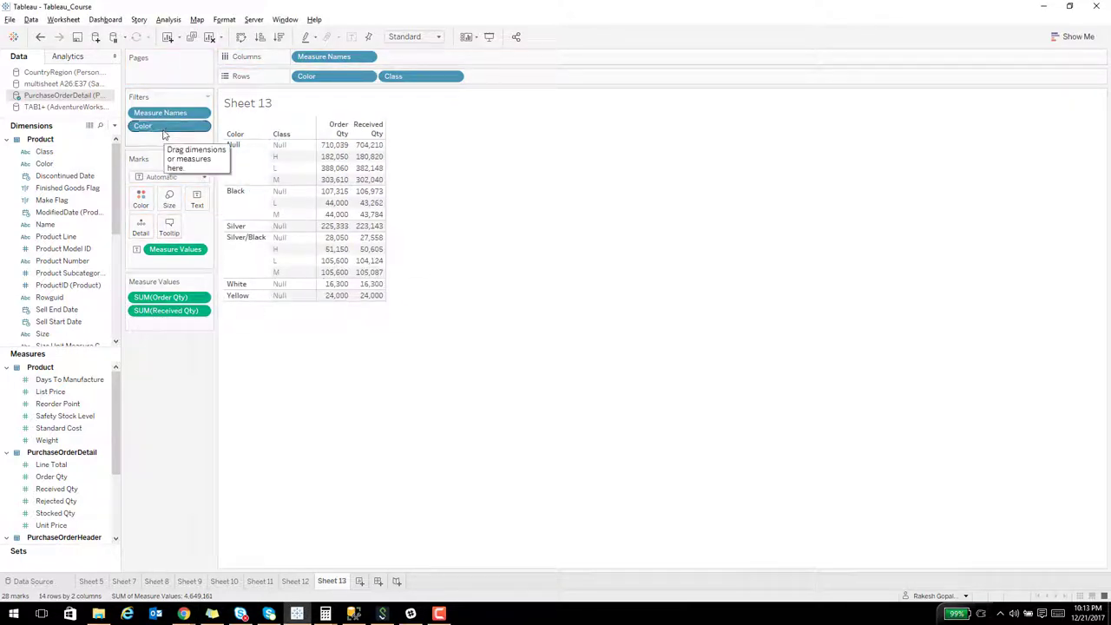
- Show Class and Color filter cards, with the Class card placed above Color
right_click(43, 152)
left_click(82, 171)
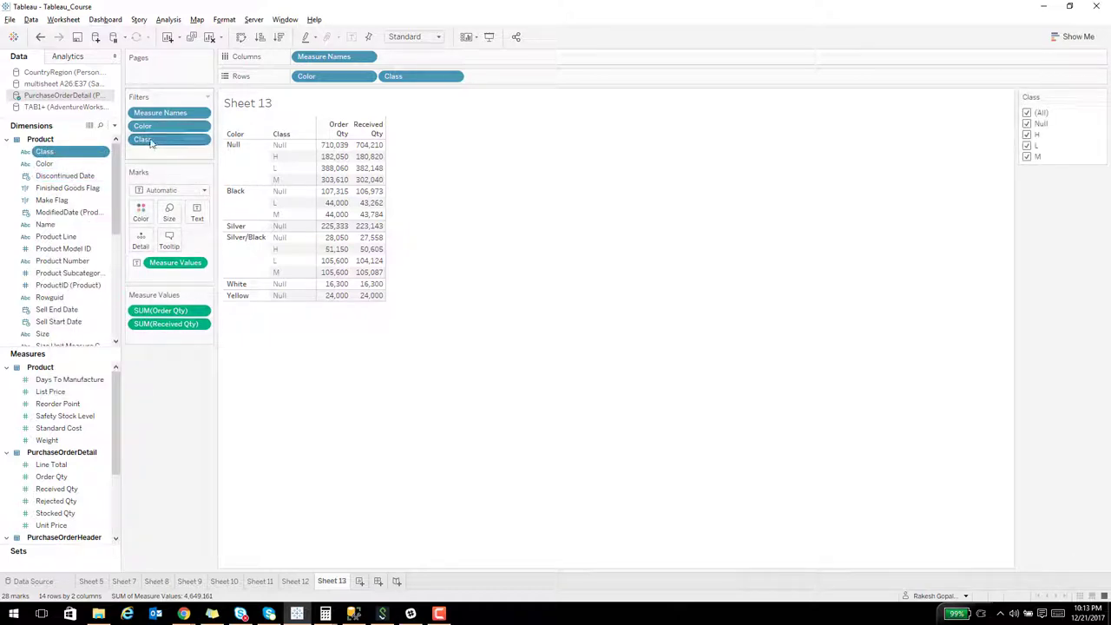
right_click(176, 128)
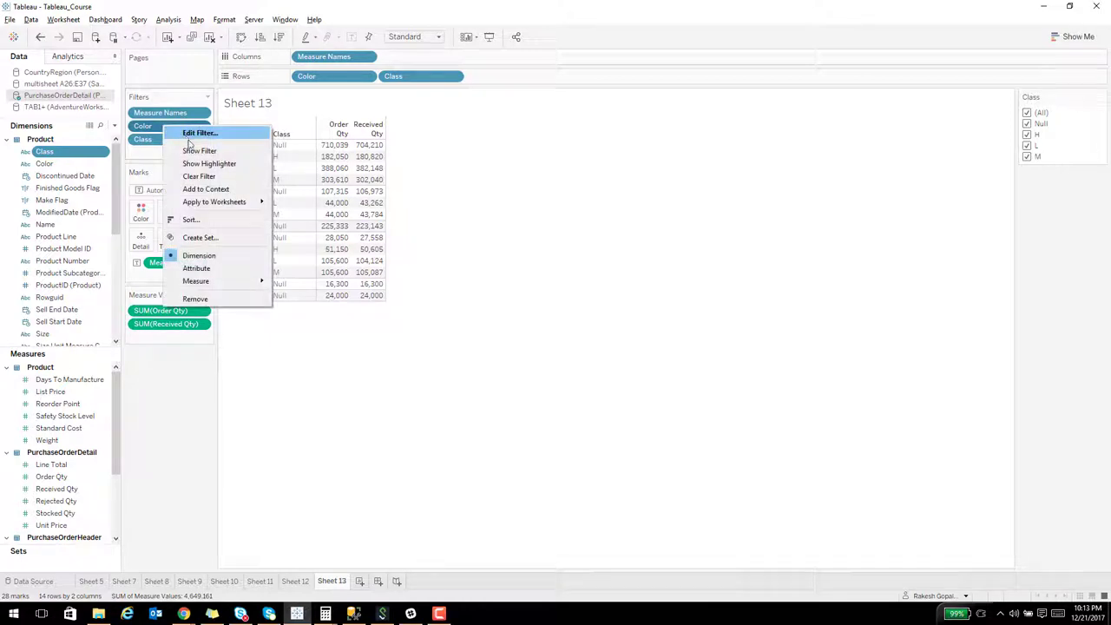
left_click(199, 150)
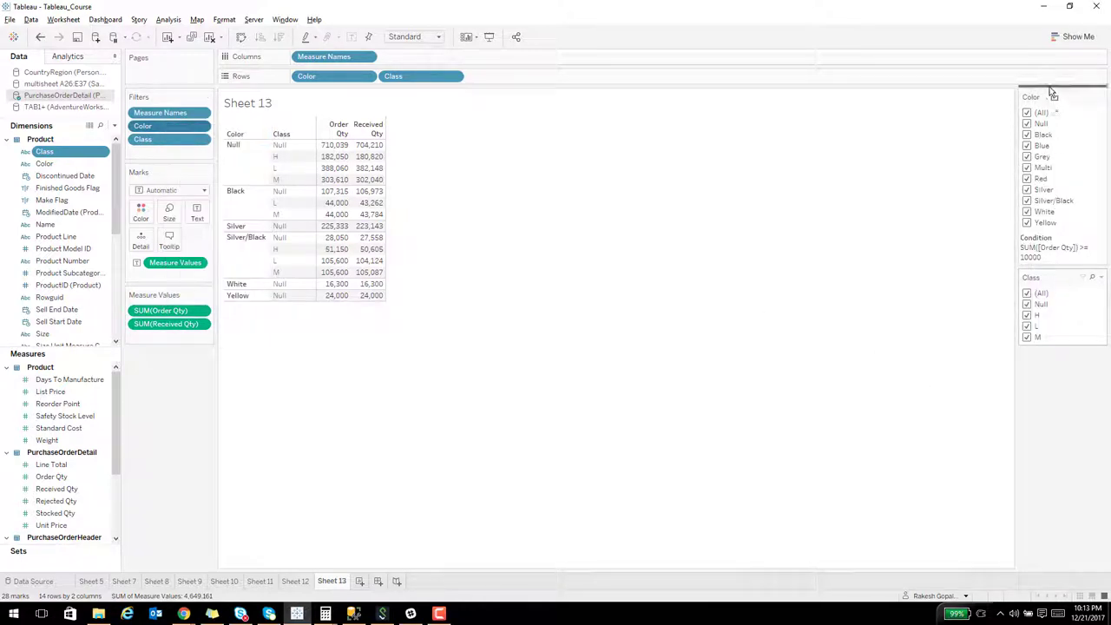
left_click_drag(1054, 94, 1049, 227)
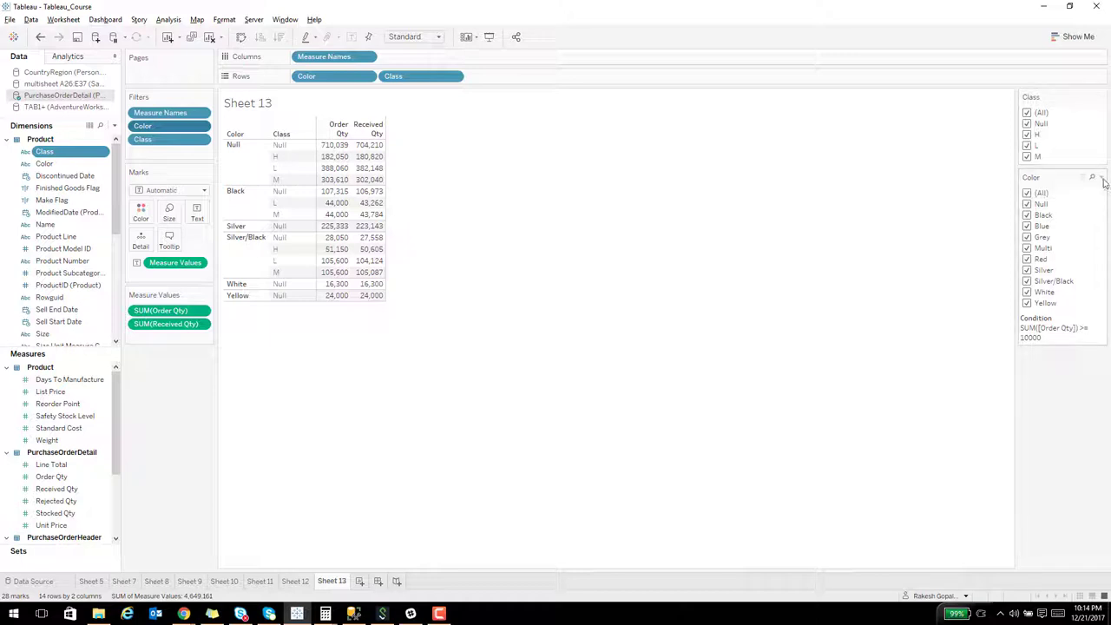
- Set the Color card to Only Relevant Values and keep only Class H, L and M
left_click(1100, 178)
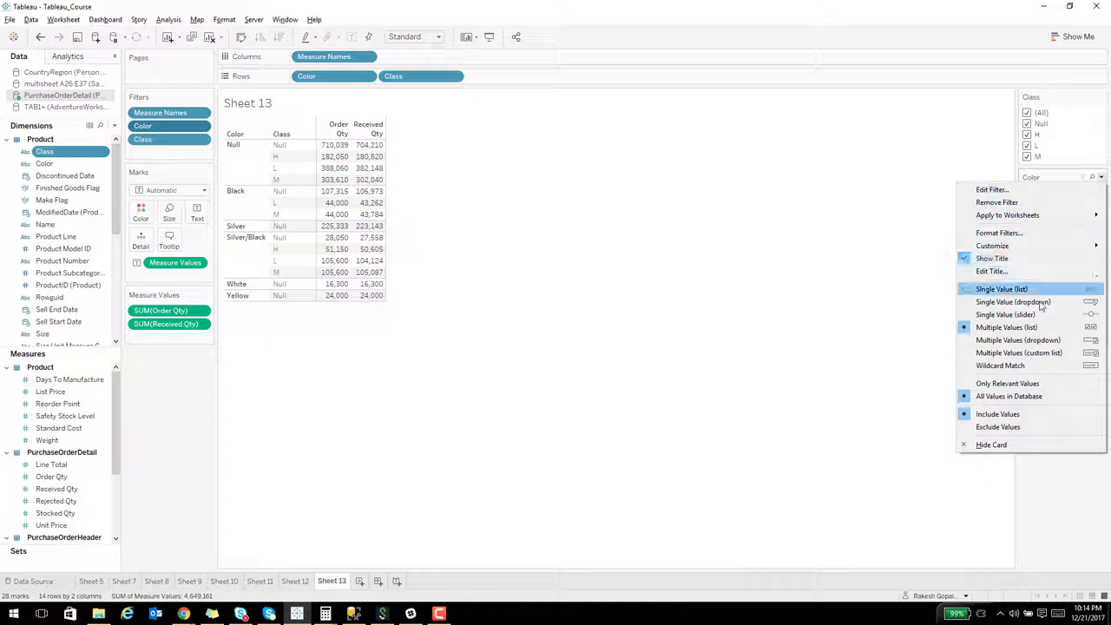
left_click(1037, 383)
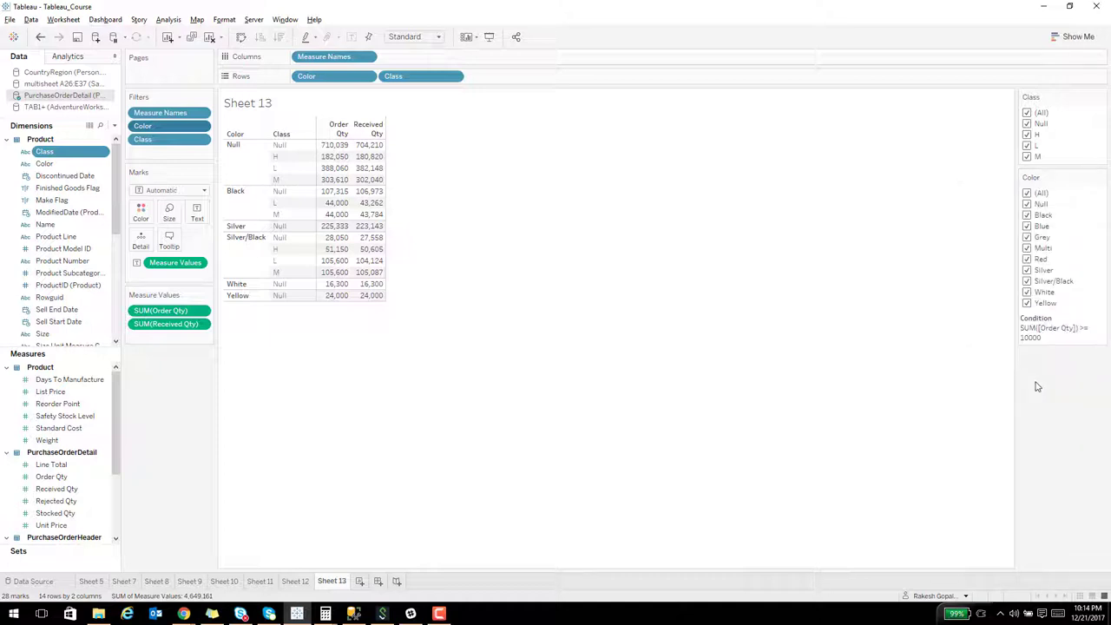
left_click(1027, 113)
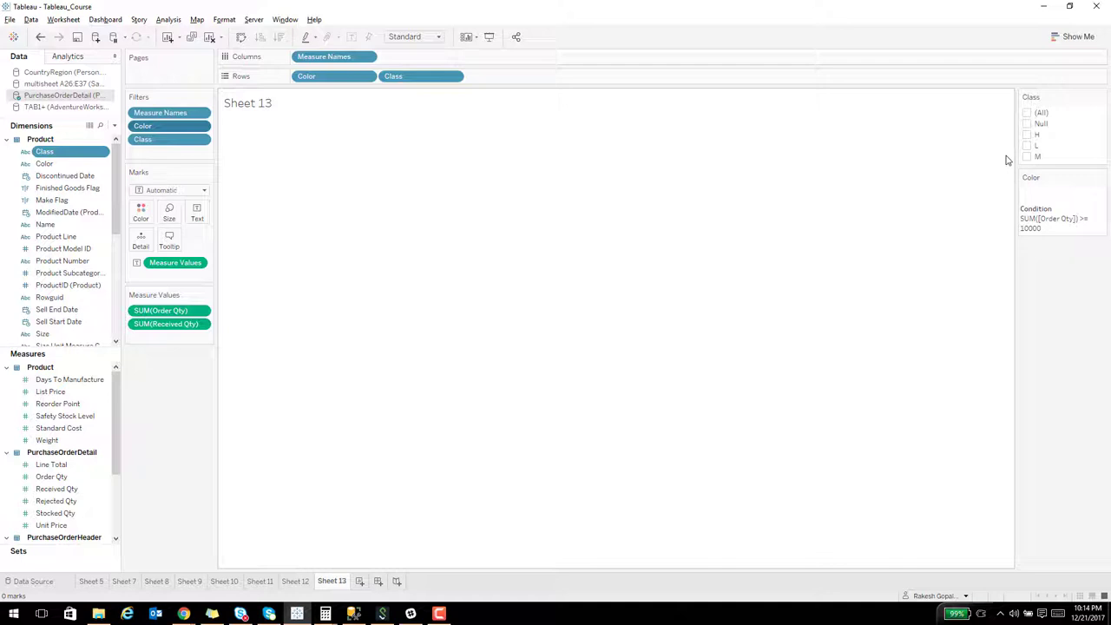
left_click(1028, 136)
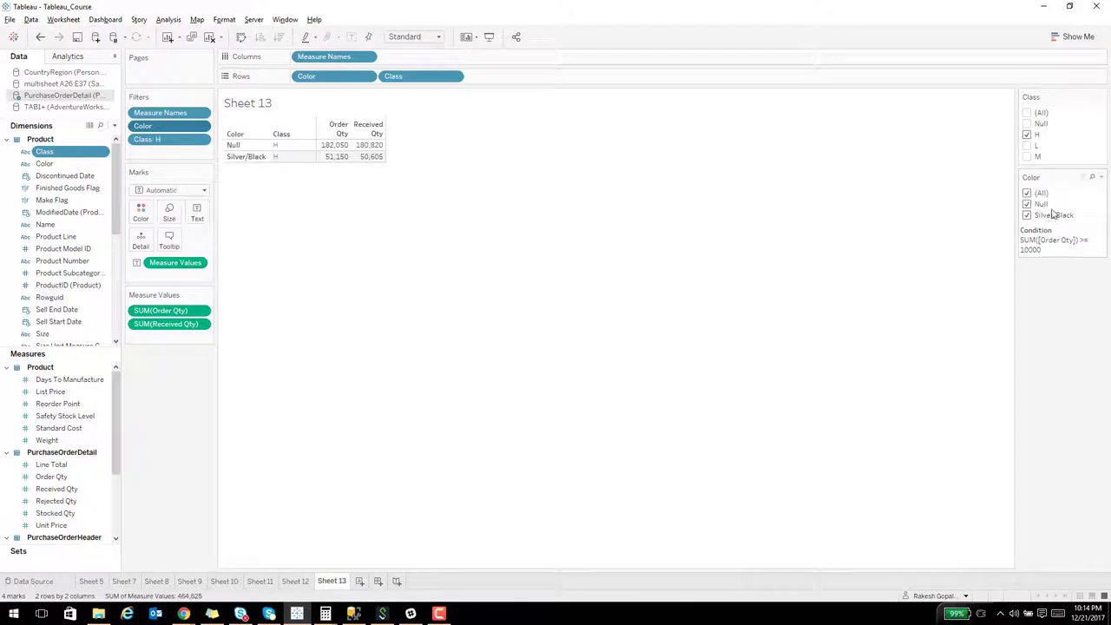
left_click(1028, 146)
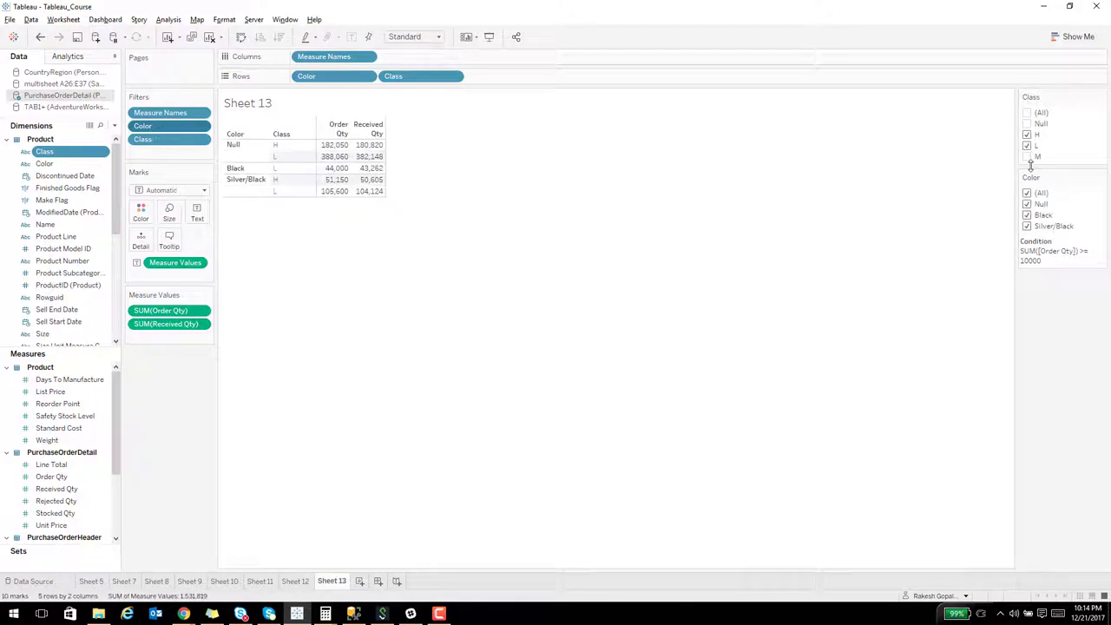
left_click(1028, 157)
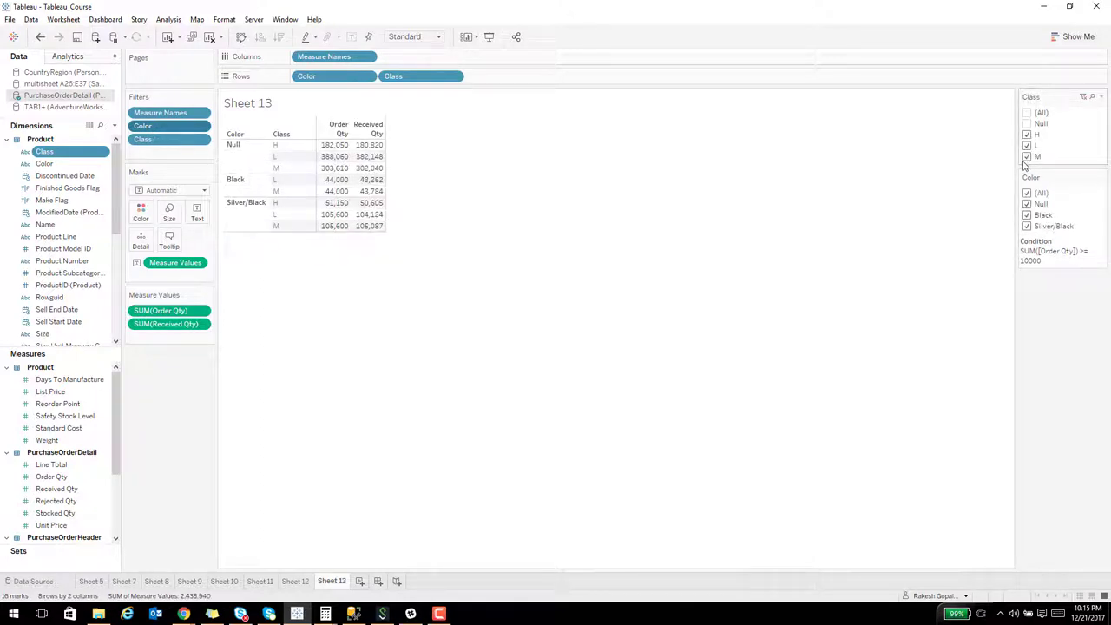
key("alt+Tab")
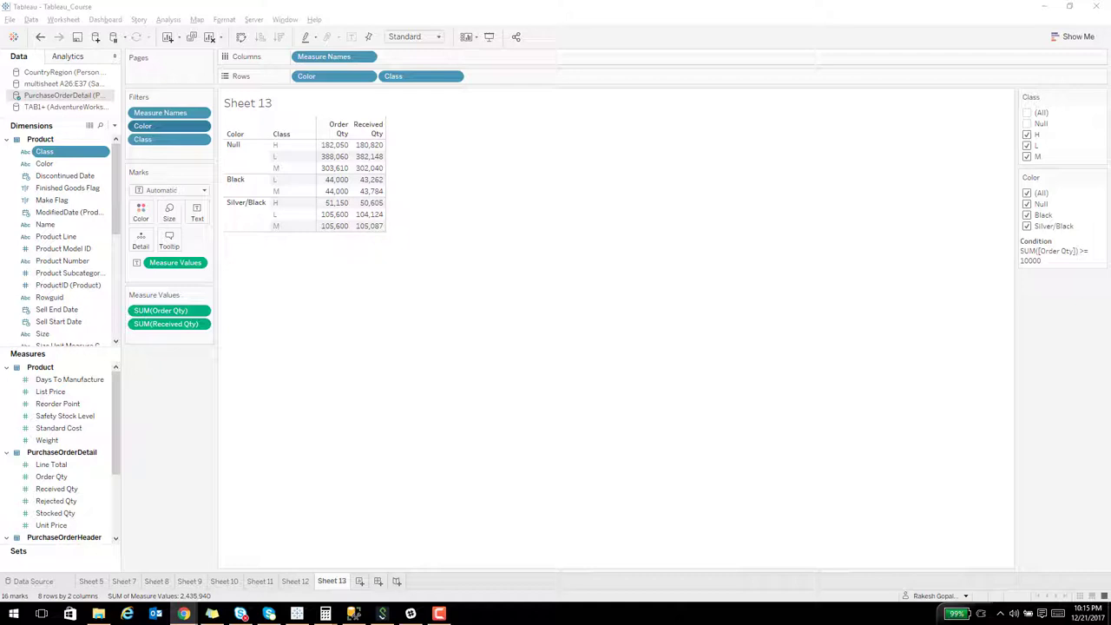
left_click(435, 332)
- Create Sheet 14 with summed Order Qty broken down by Sell Start Date on Rows
left_click(70, 58)
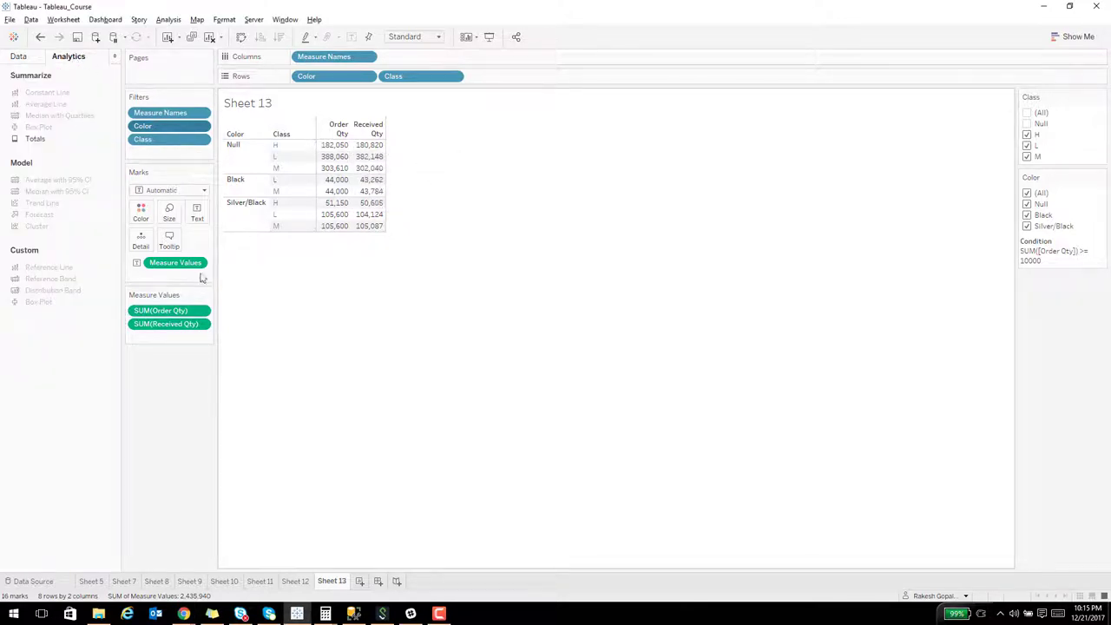
left_click(168, 37)
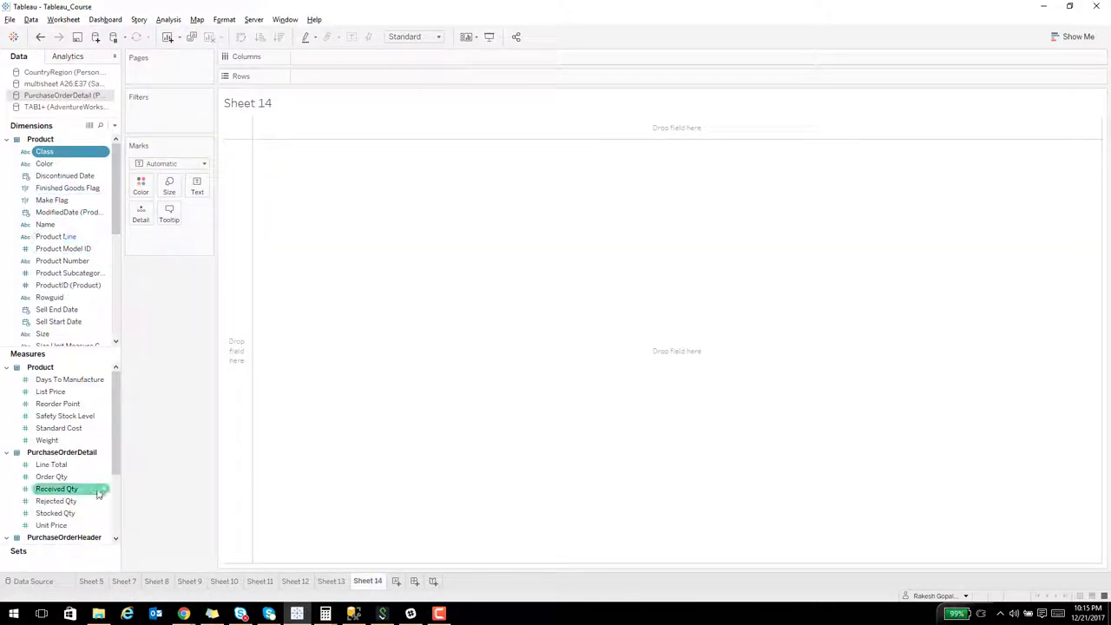
left_click_drag(51, 476, 267, 232)
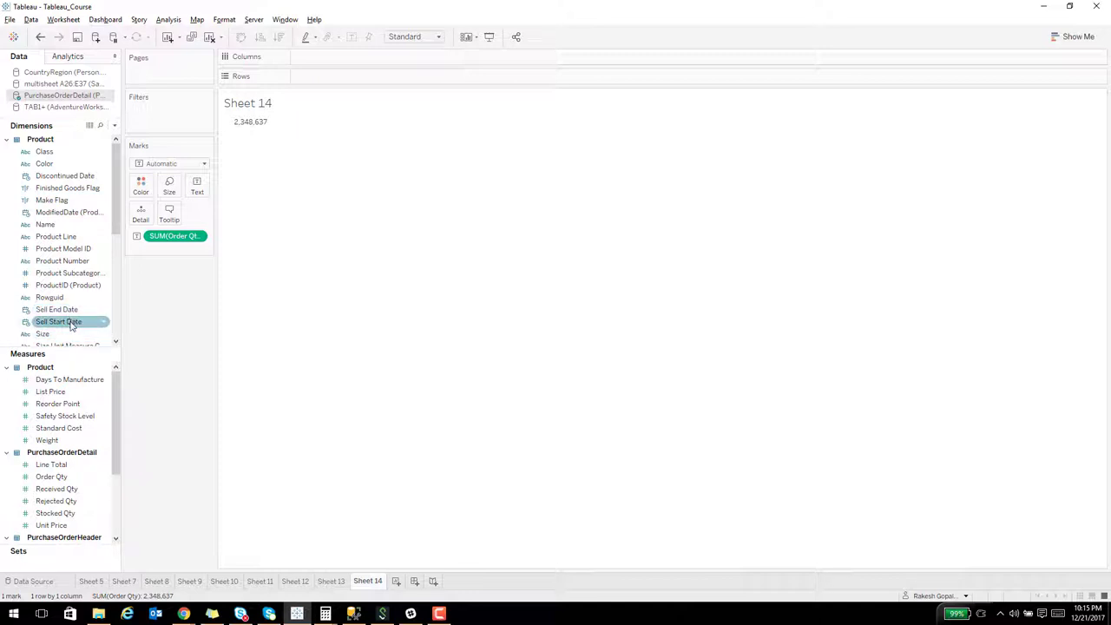
left_click_drag(72, 326, 241, 136)
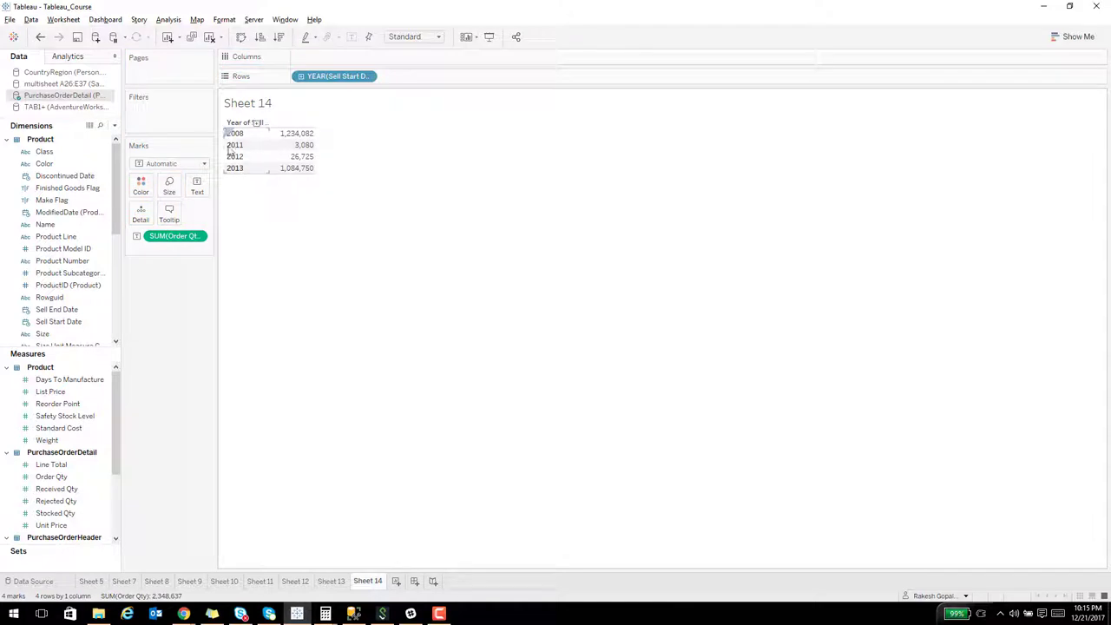
- Make Sell Start Date a discrete exact date, listing four dates from 4/30/2008 to 5/30/2013
left_click(366, 76)
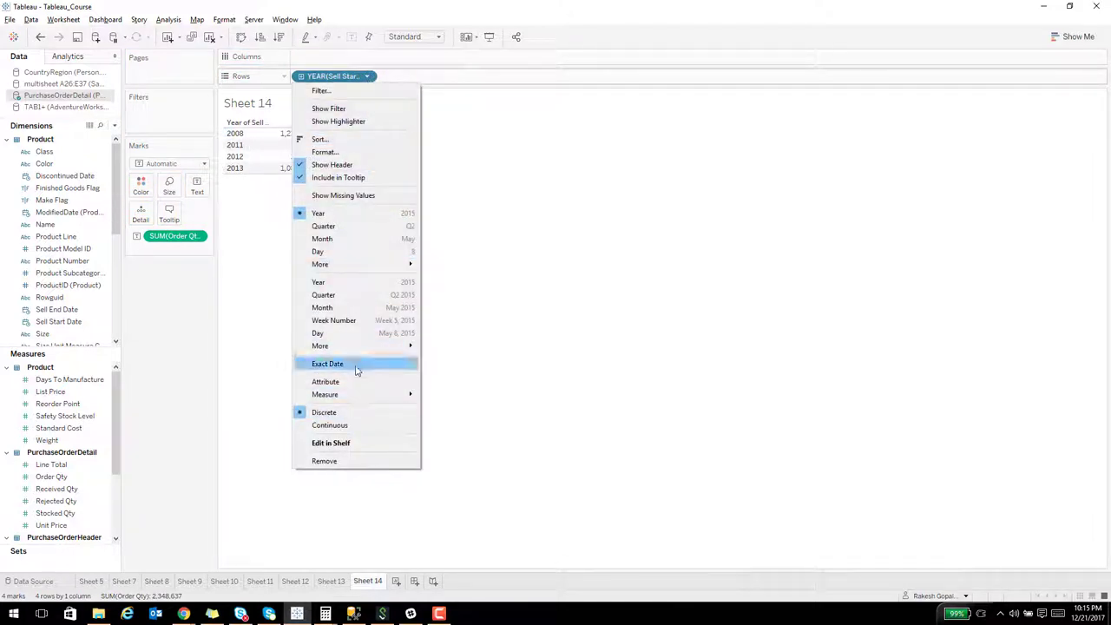
left_click(355, 365)
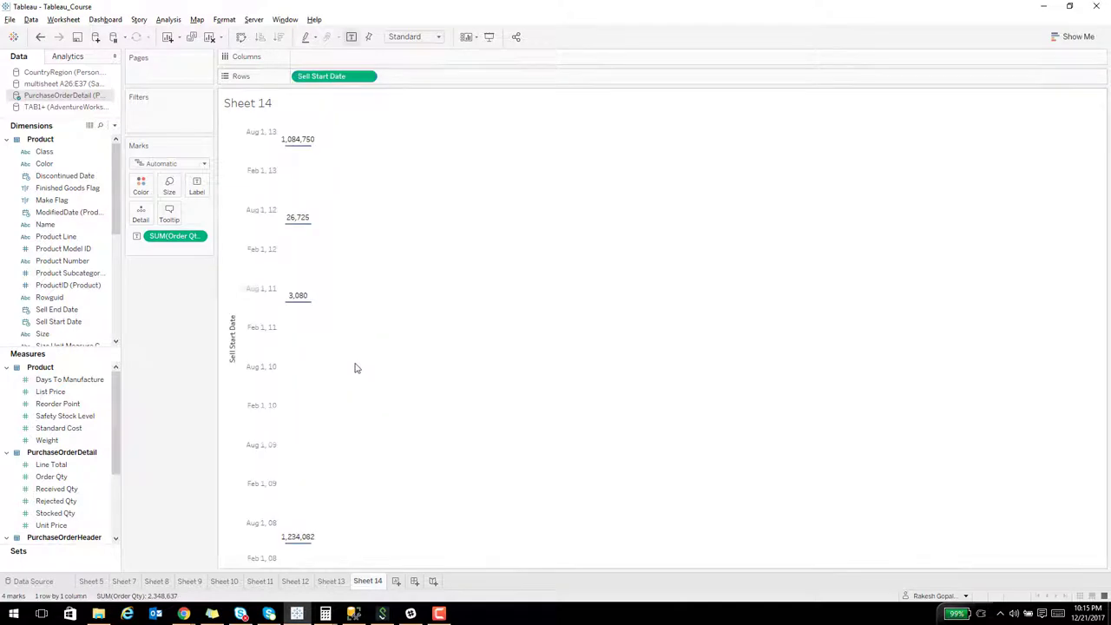
left_click(366, 76)
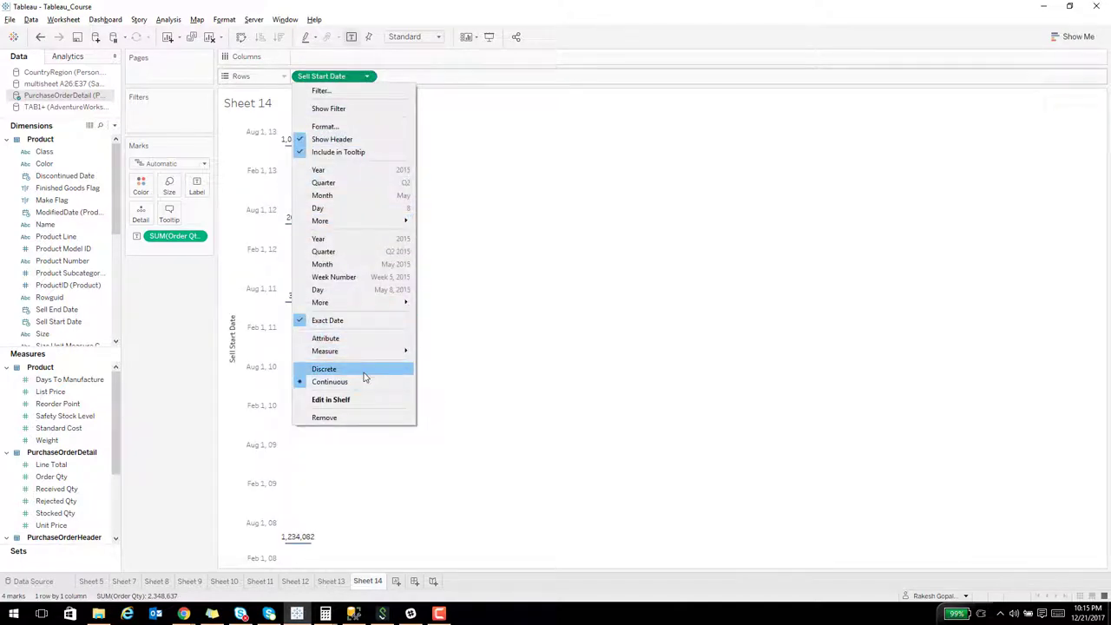
left_click(363, 369)
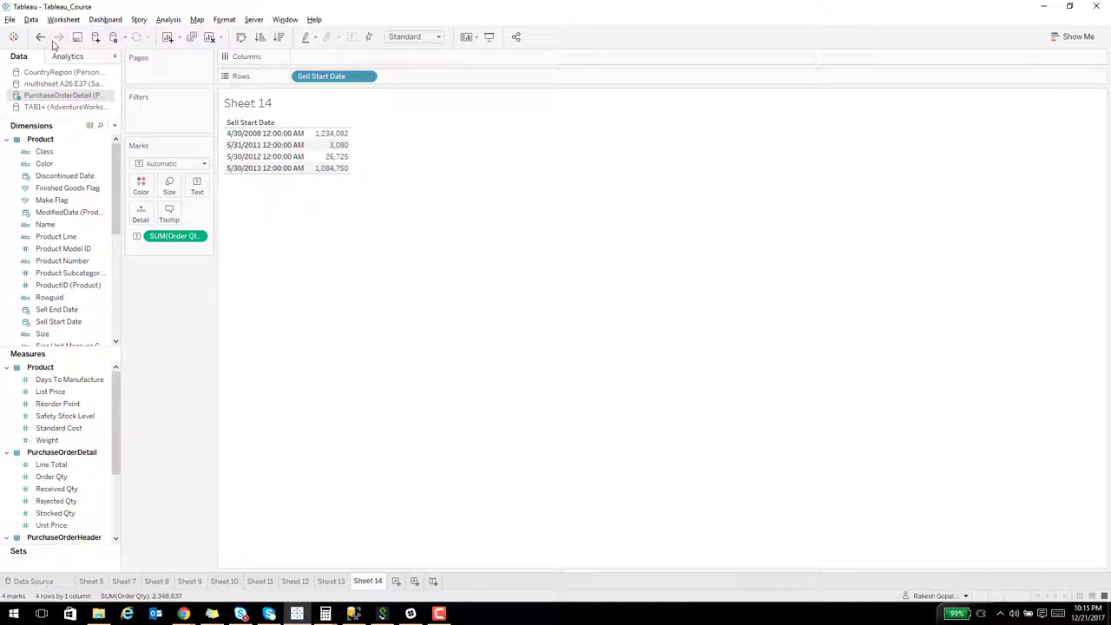
mouse_move(339, 147)
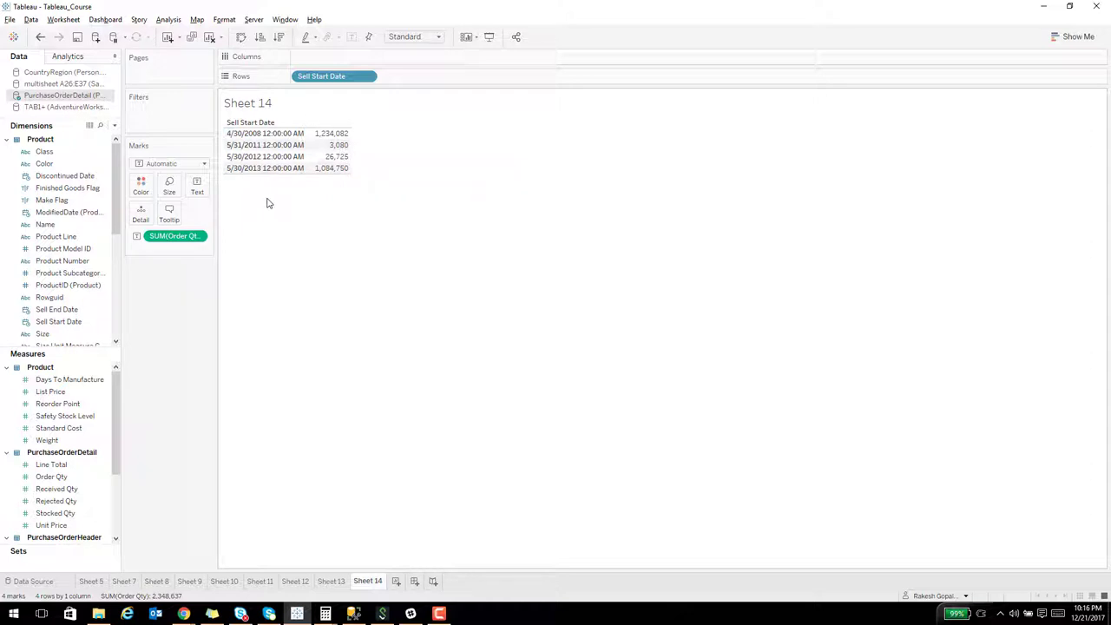
- Switch Sheet 14 to a continuous yearly line chart and drop a Reference Line onto the Pane
left_click(1073, 37)
left_click(1014, 177)
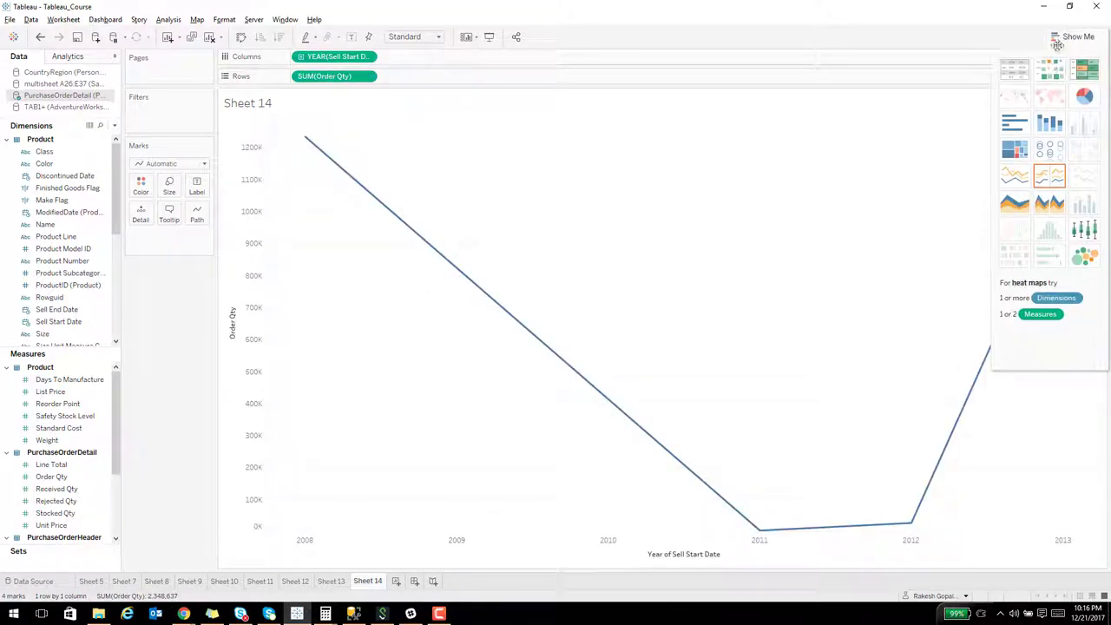
left_click_drag(1068, 39, 907, 146)
left_click(912, 149)
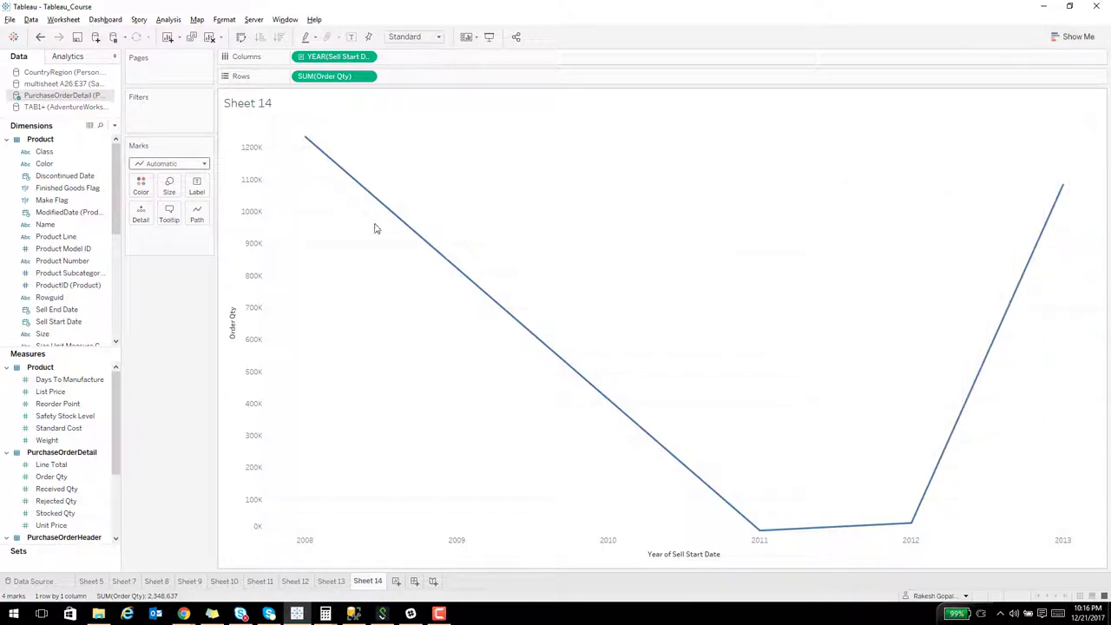
left_click(69, 58)
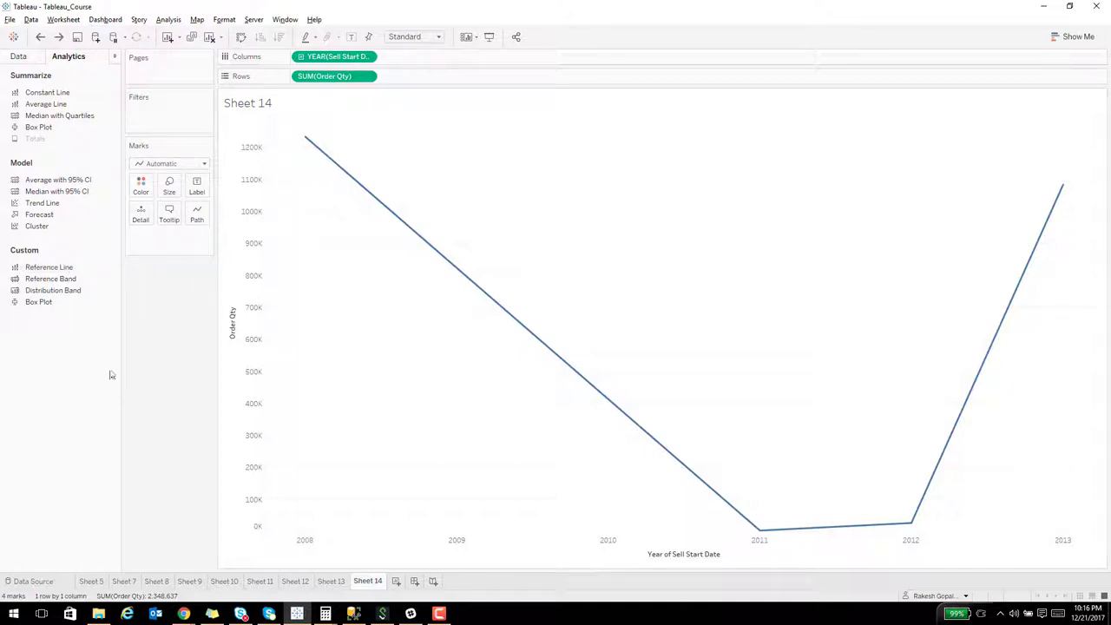
left_click_drag(43, 267, 330, 134)
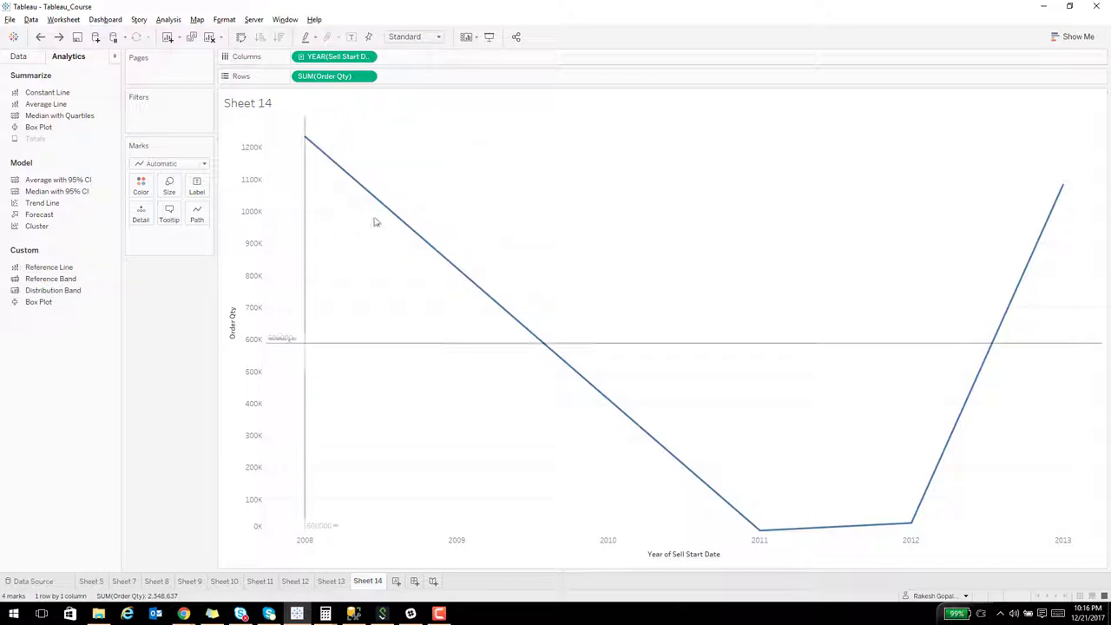
- Edit the average reference line and change its value aggregation to Constant
left_click(518, 351)
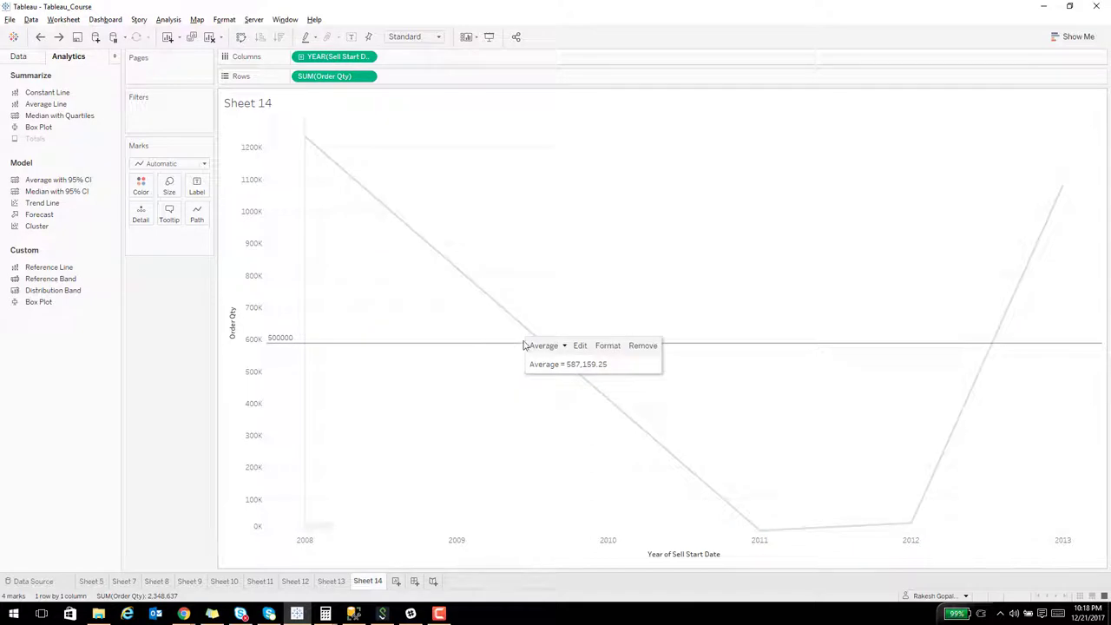
left_click(508, 347)
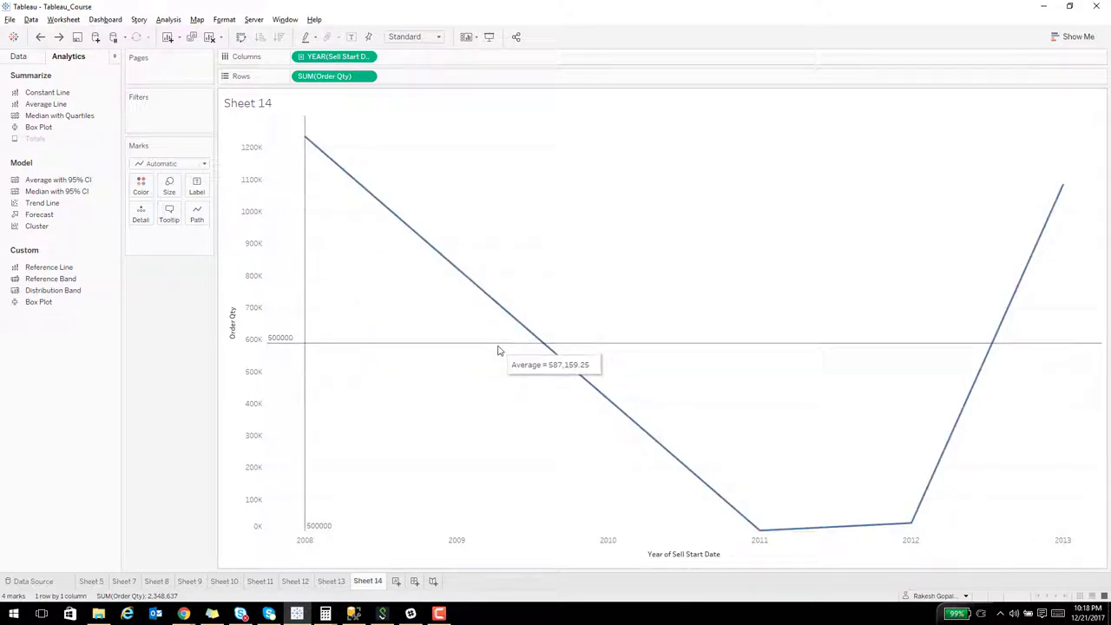
left_click(499, 350)
left_click(559, 346)
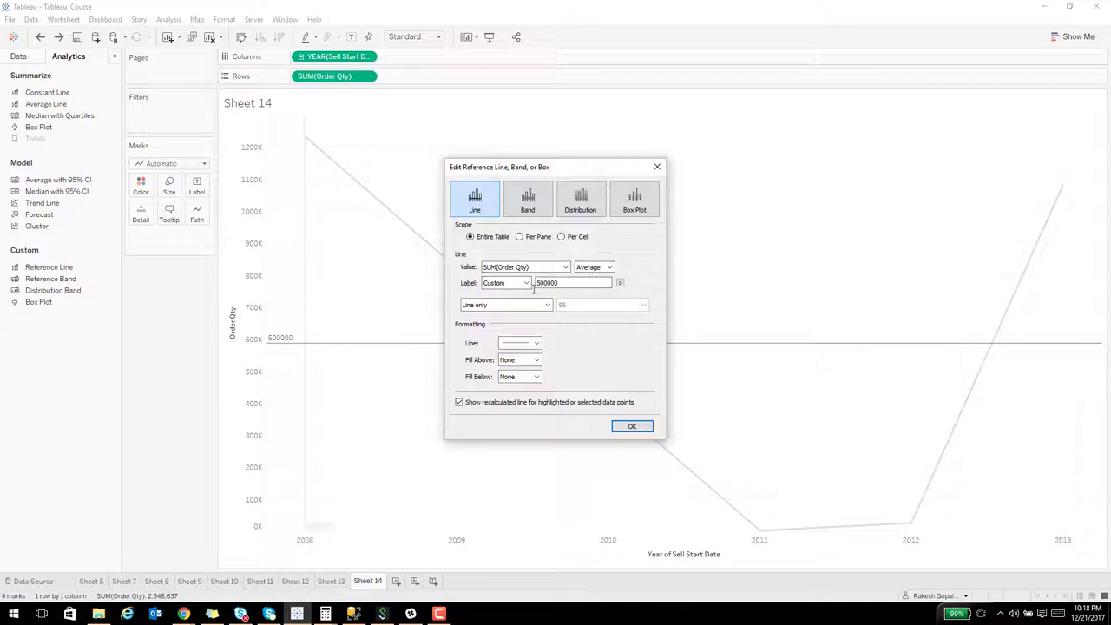
left_click(585, 268)
left_click(590, 296)
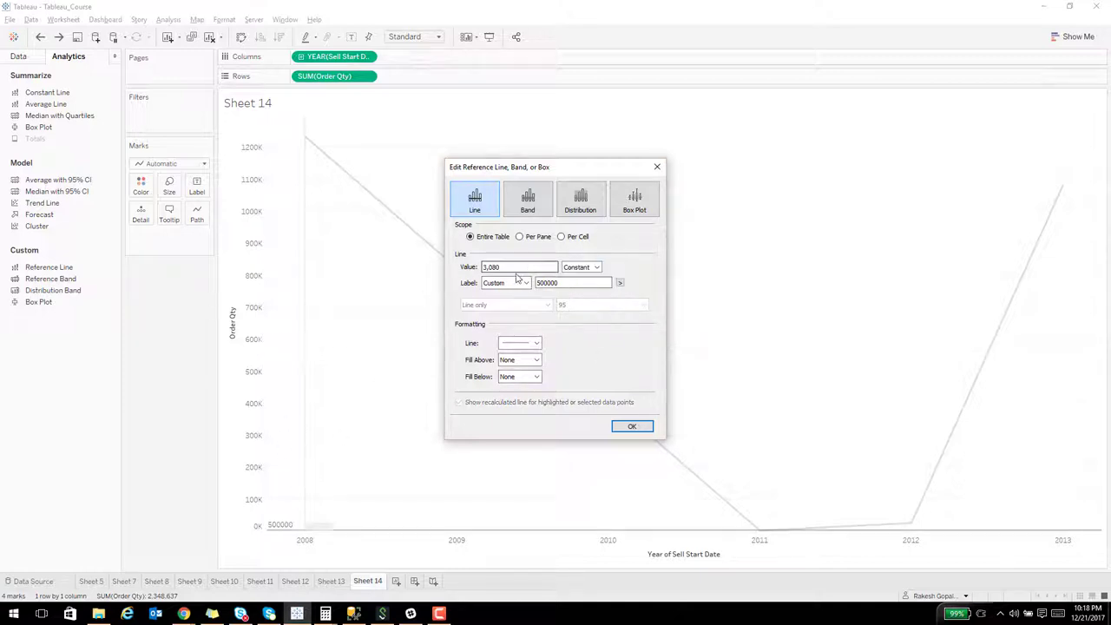
- Set the constant to 500000 and the custom label to 'Threshold ref line'
left_click_drag(518, 266, 458, 262)
type("500000")
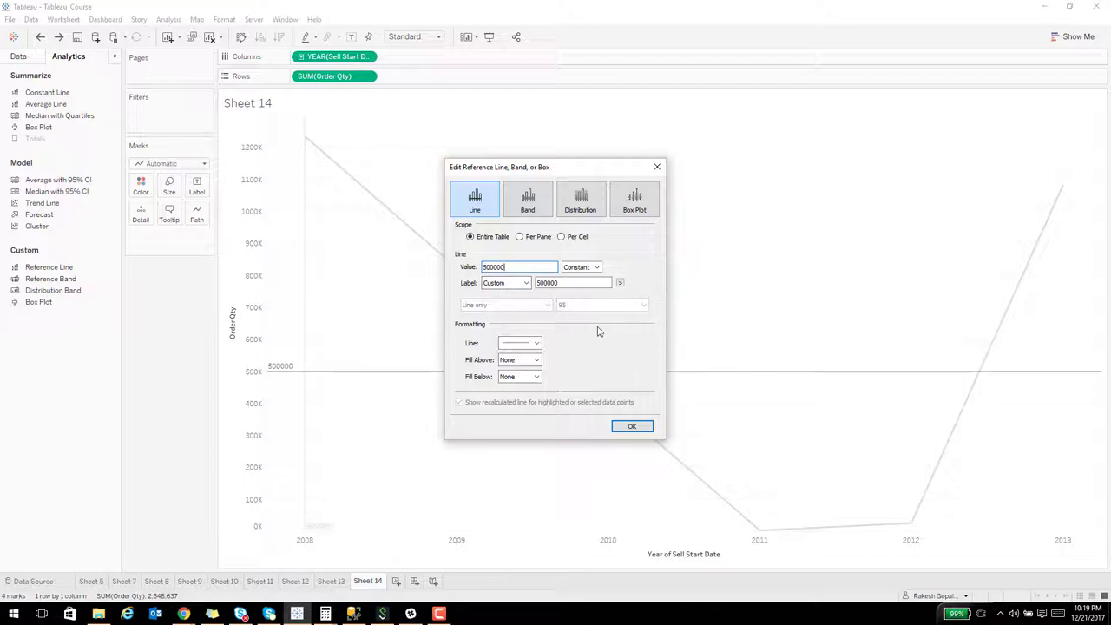
key("Tab")
key("Tab")
key("Tab")
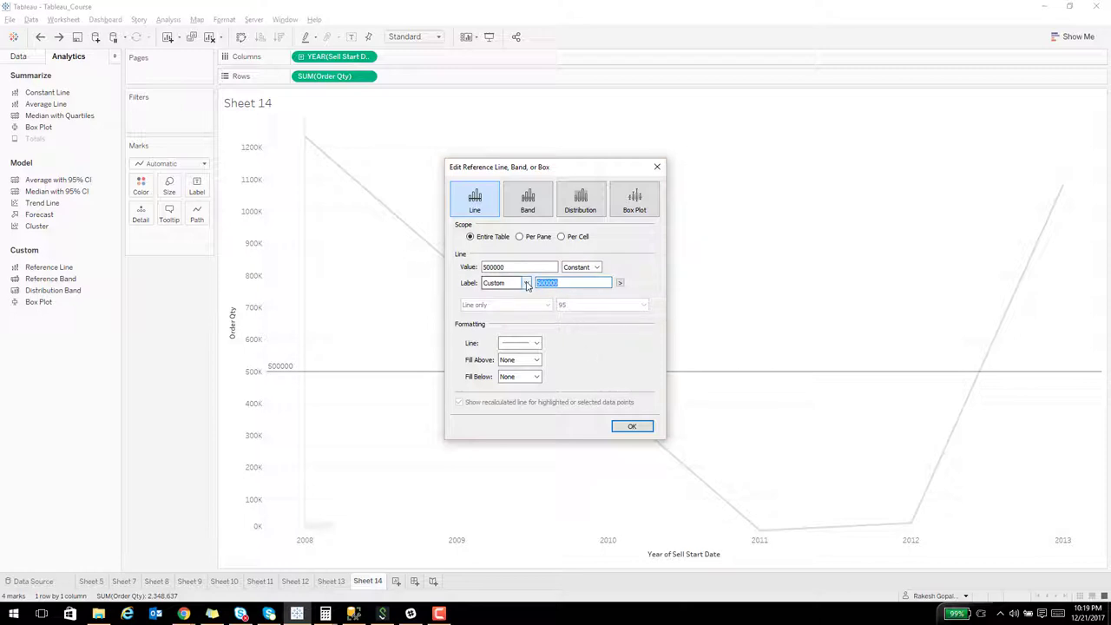
type("Re")
key("BackSpace")
key("BackSpace")
type("Threshold")
type(" e")
type("ef line")
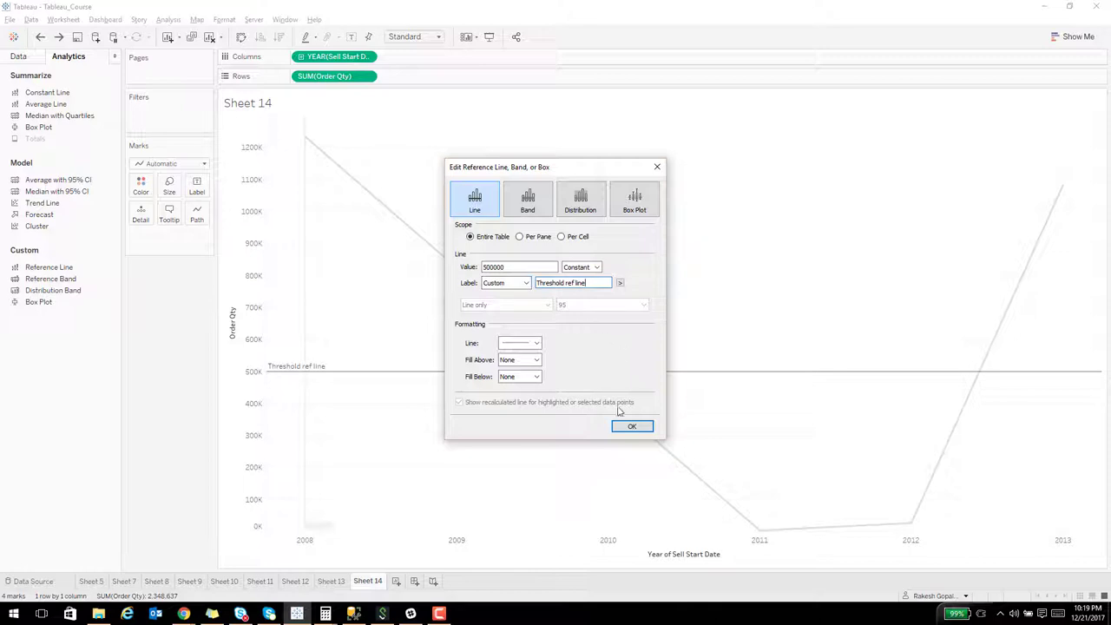
left_click(631, 426)
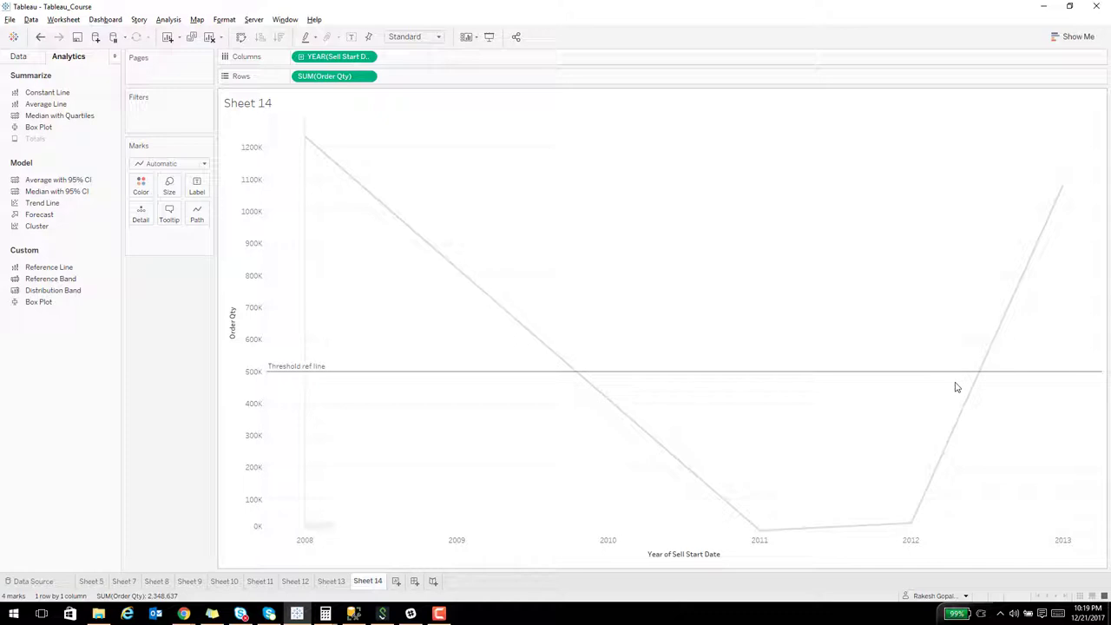
- Put Order Qty on Label so points show values like 1,234,082 for 2008
left_click(759, 528)
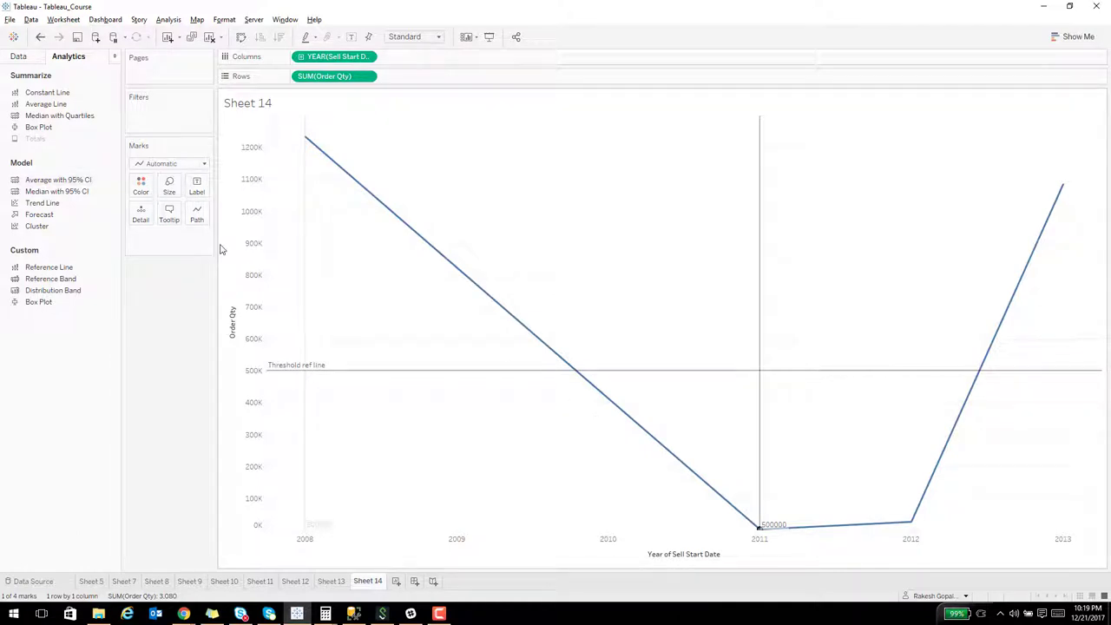
left_click(24, 59)
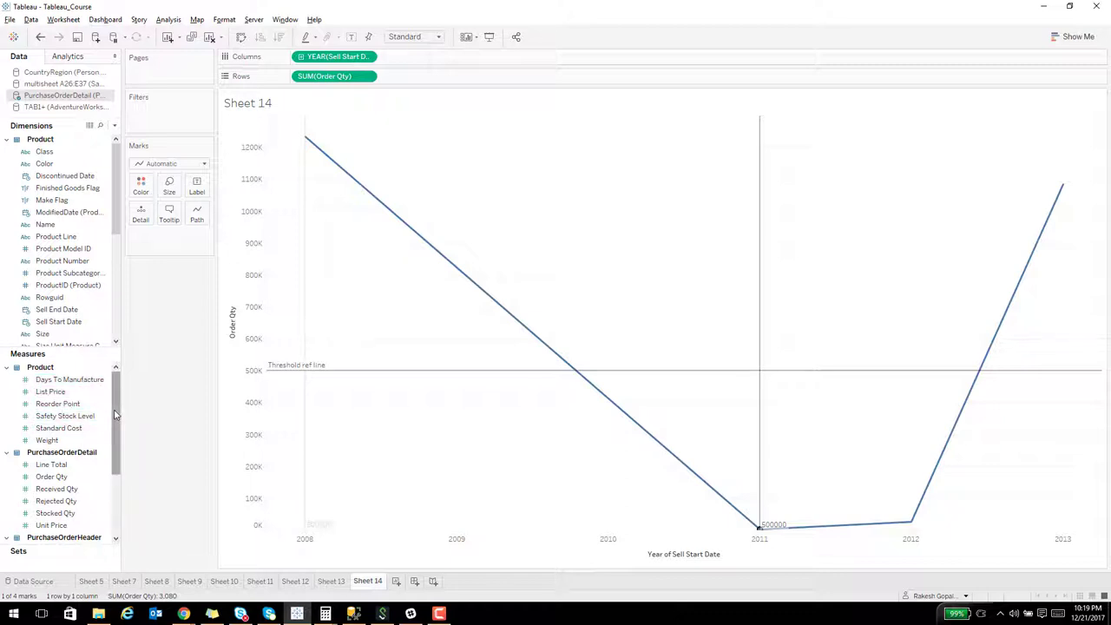
scroll(65, 425, "down", 3)
left_click_drag(45, 409, 197, 186)
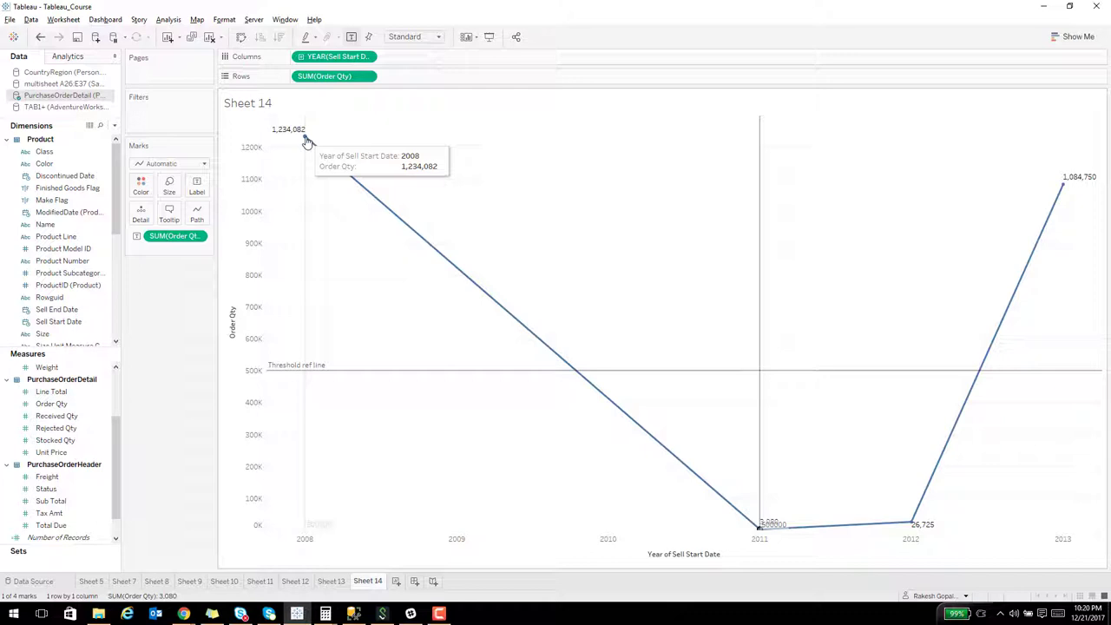
- Annotate the 2008 mark with 'The order quantity for the Year' before its 1,234,082 value
right_click(305, 142)
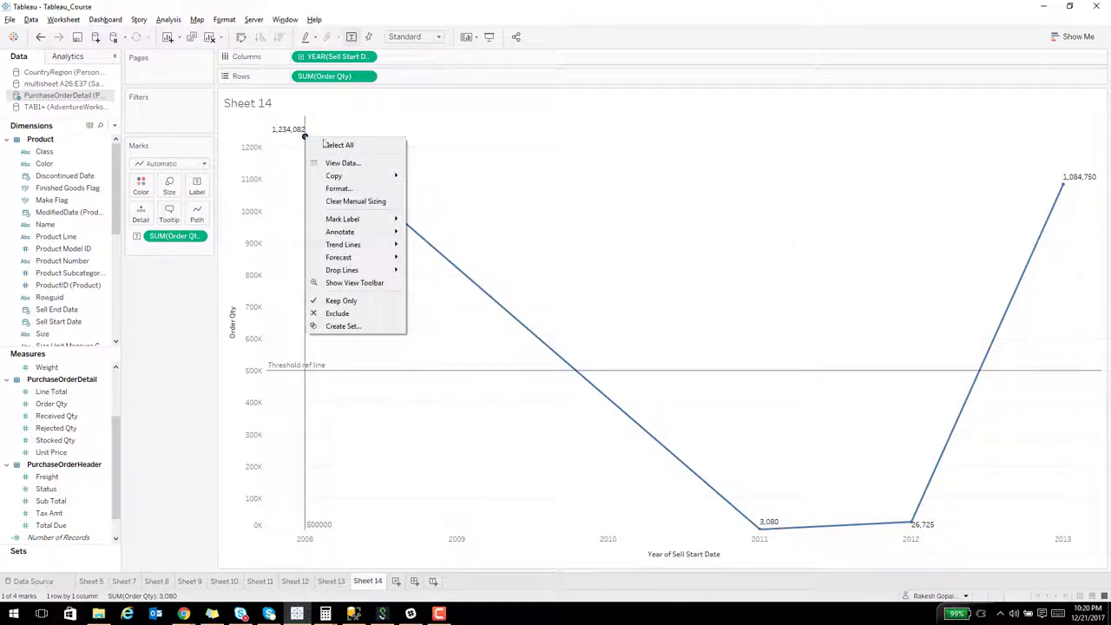
mouse_move(360, 232)
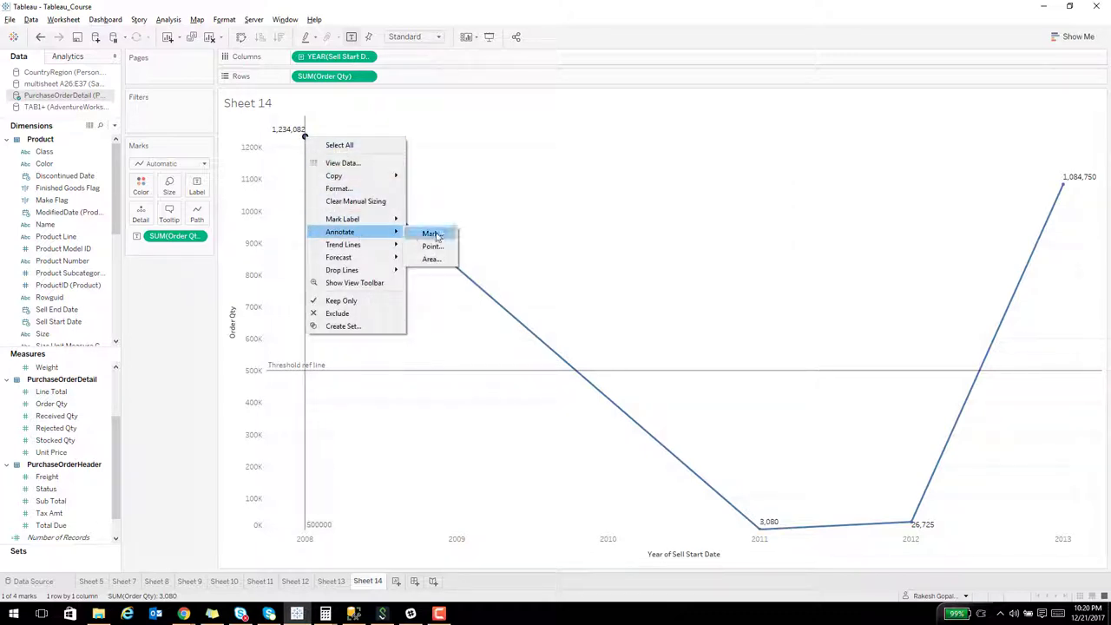
left_click(431, 234)
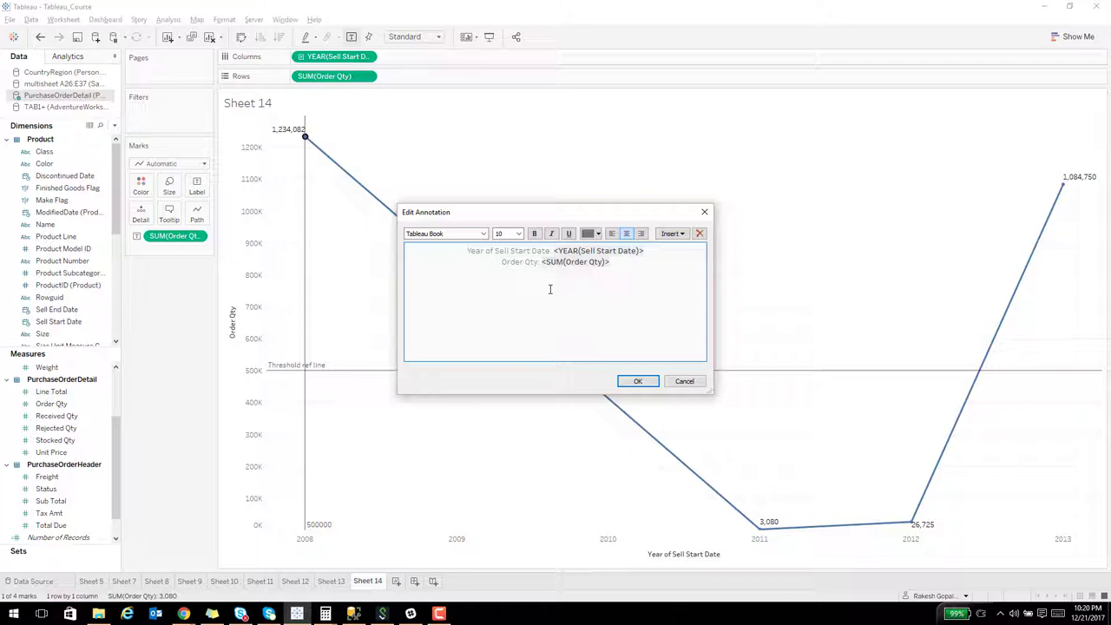
type("The order ")
type("quanitiy:")
key("BackSpace")
key("BackSpace")
key("BackSpace")
key("BackSpace")
key("BackSpace")
type("tity for the Year")
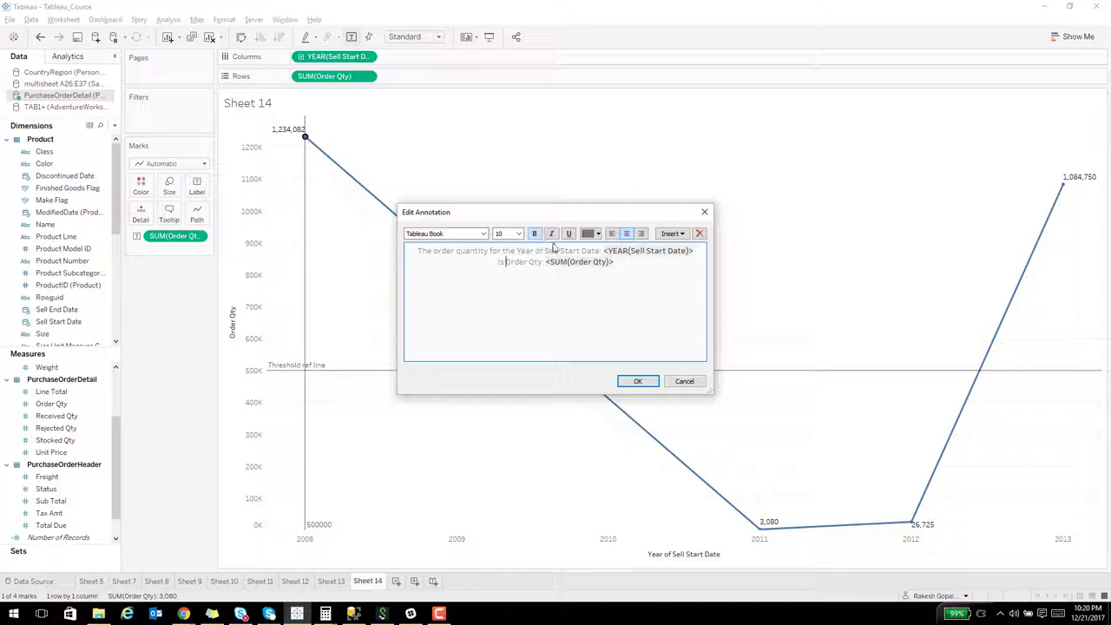
left_click(636, 380)
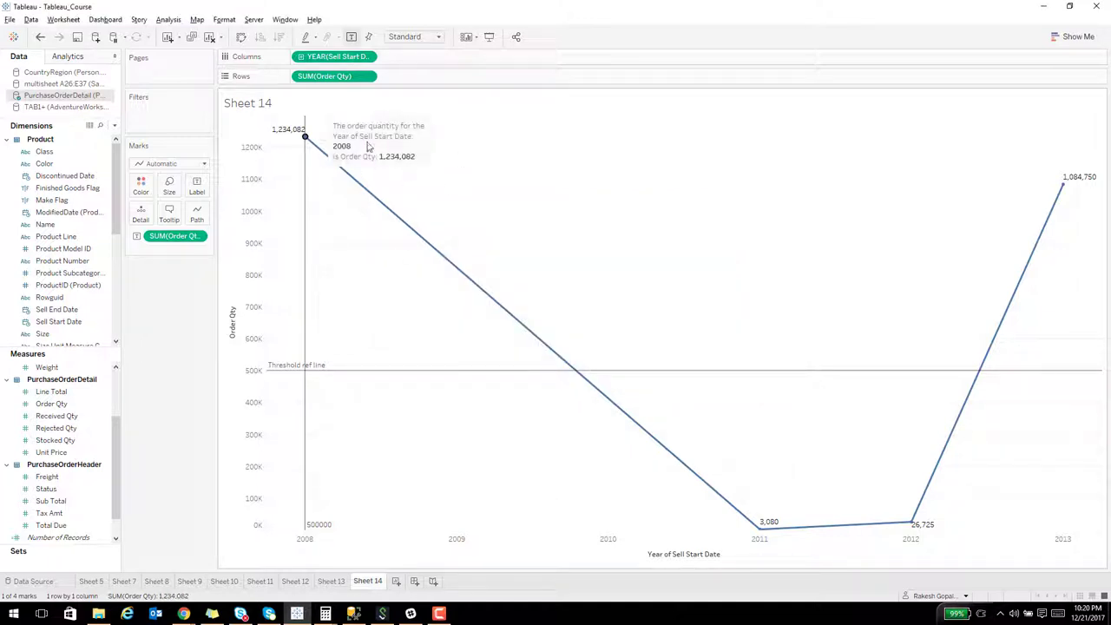
mouse_move(306, 141)
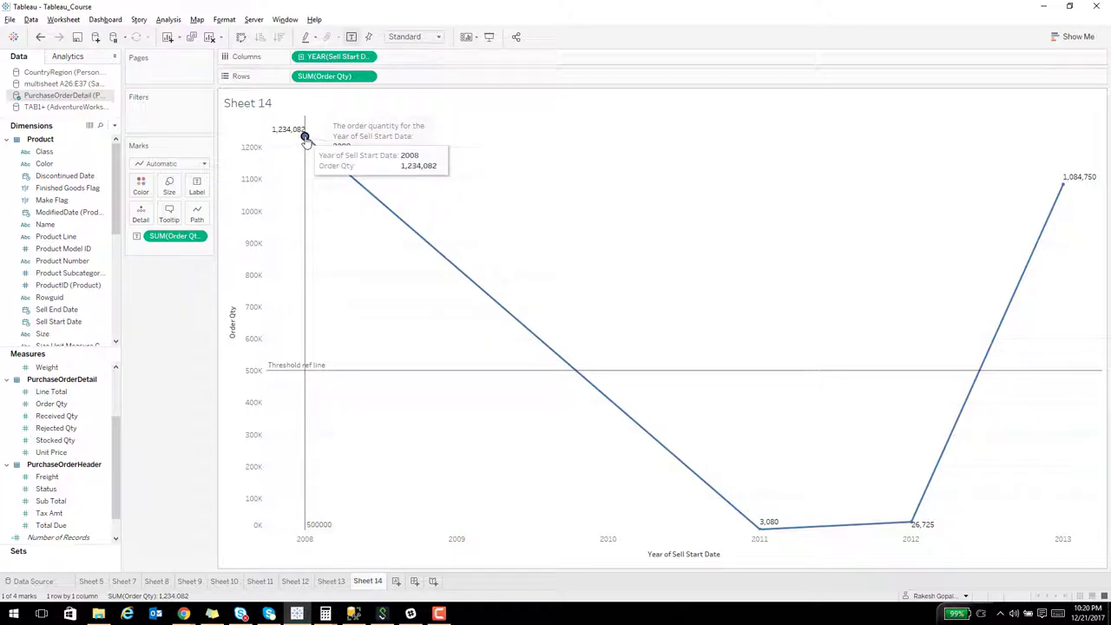
- Start the tooltip's year line with 'The Order Quantity for the'
left_click(305, 141)
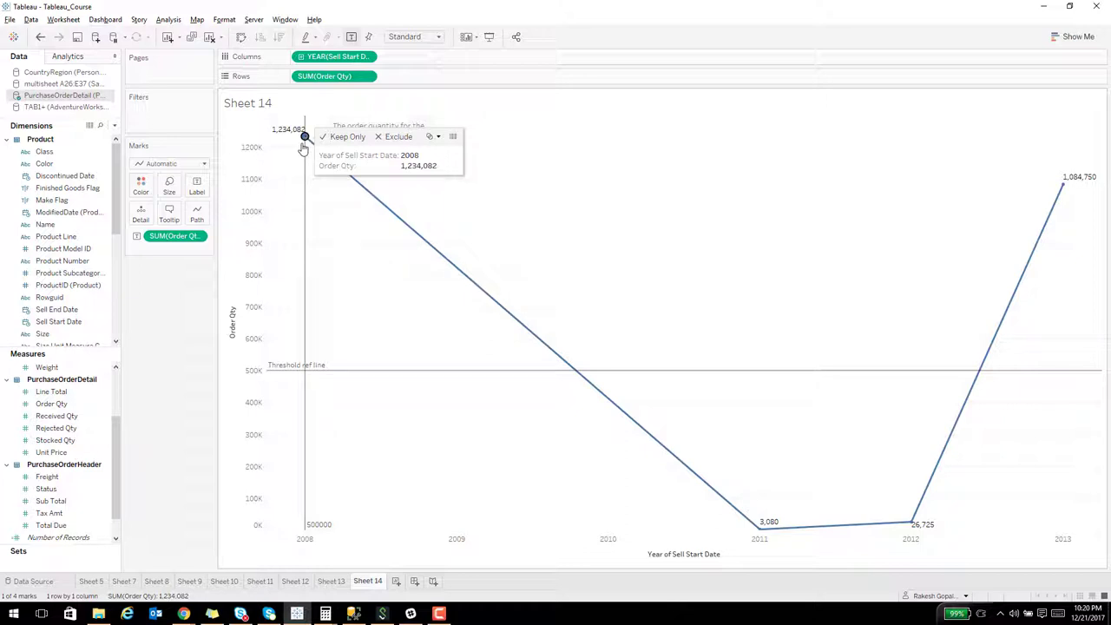
left_click(169, 215)
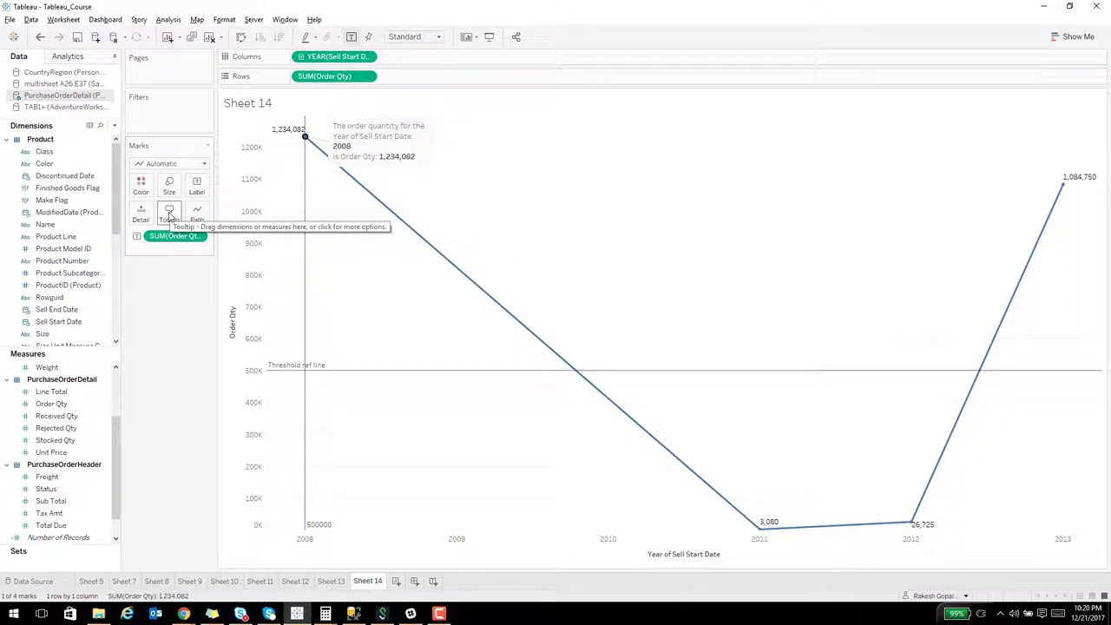
left_click(169, 216)
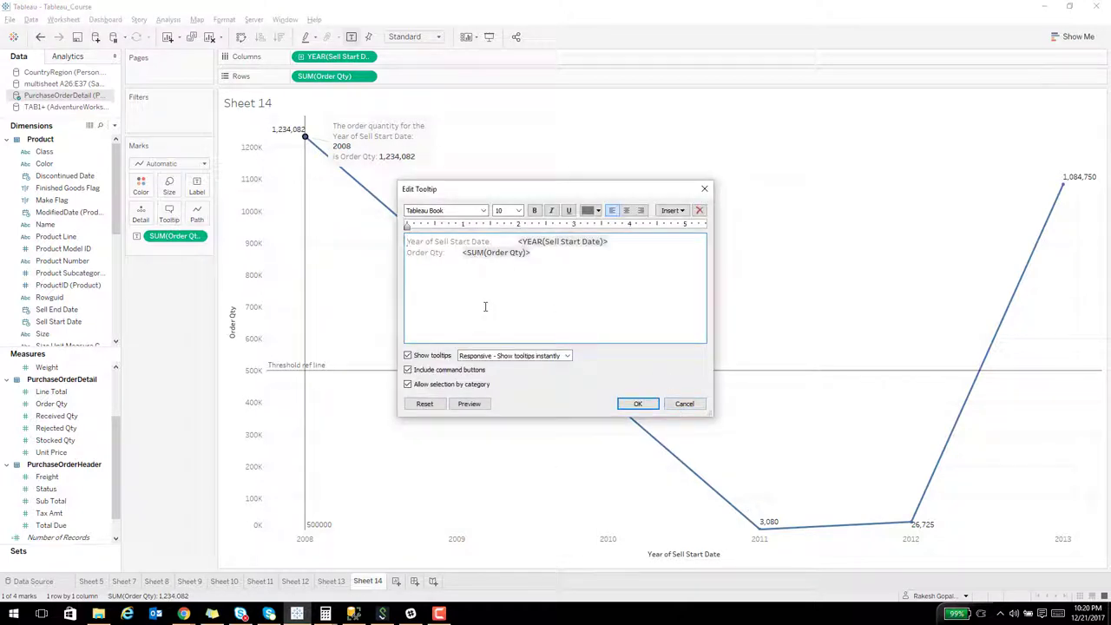
type("This")
key("BackSpace")
key("BackSpace")
key("BackSpace")
type("e ")
type("Orde")
type("r Q")
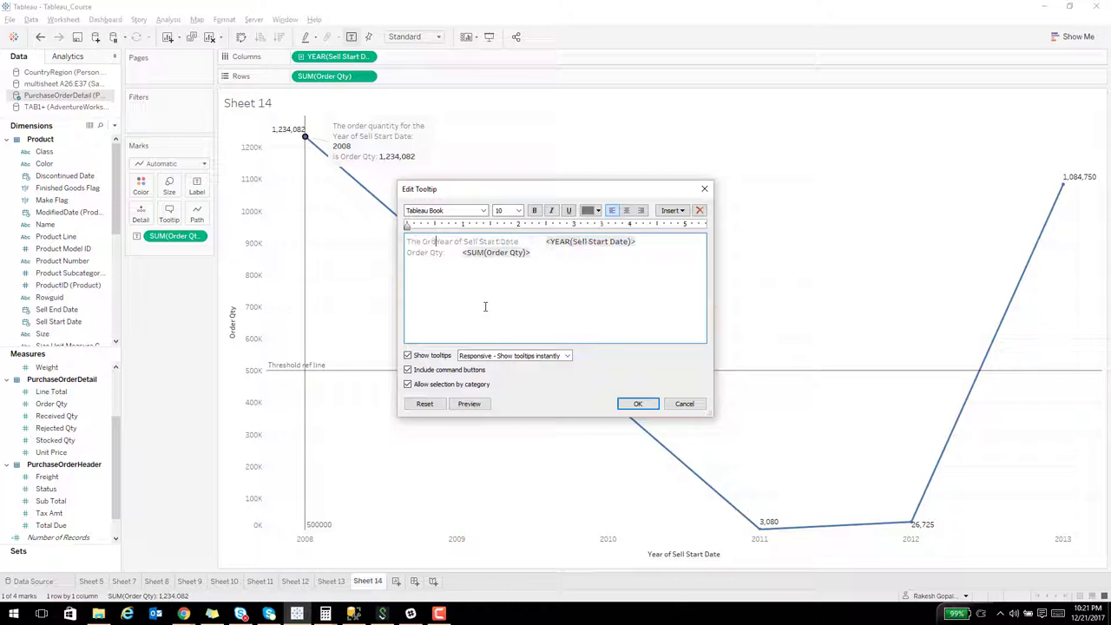
type("uantity ")
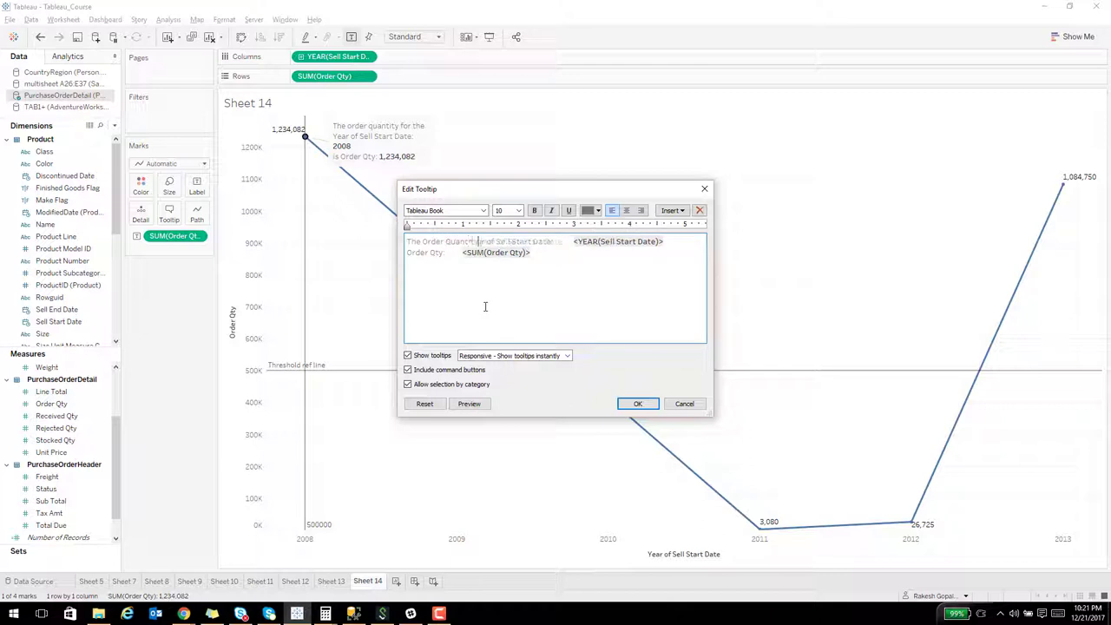
type("for the")
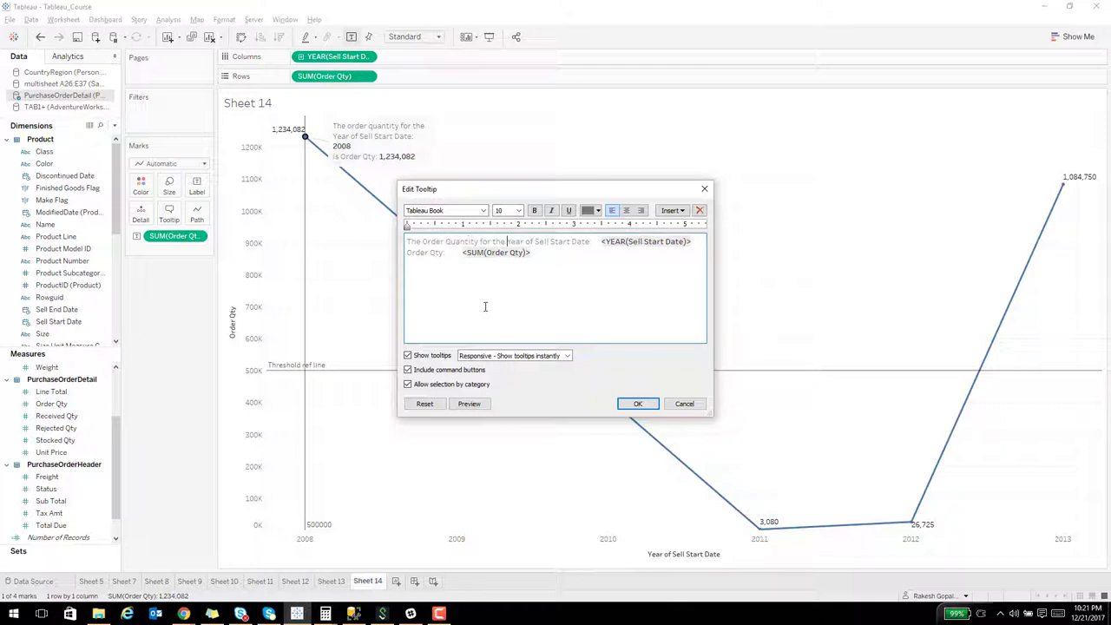
- Replace the tooltip's 'Order Qty:' label with 'is' and save the tooltip
key("Down")
key("Home")
key("ctrl+shift+Right")
key("ctrl+shift+Right")
key("ctrl+shift+Right")
type("is")
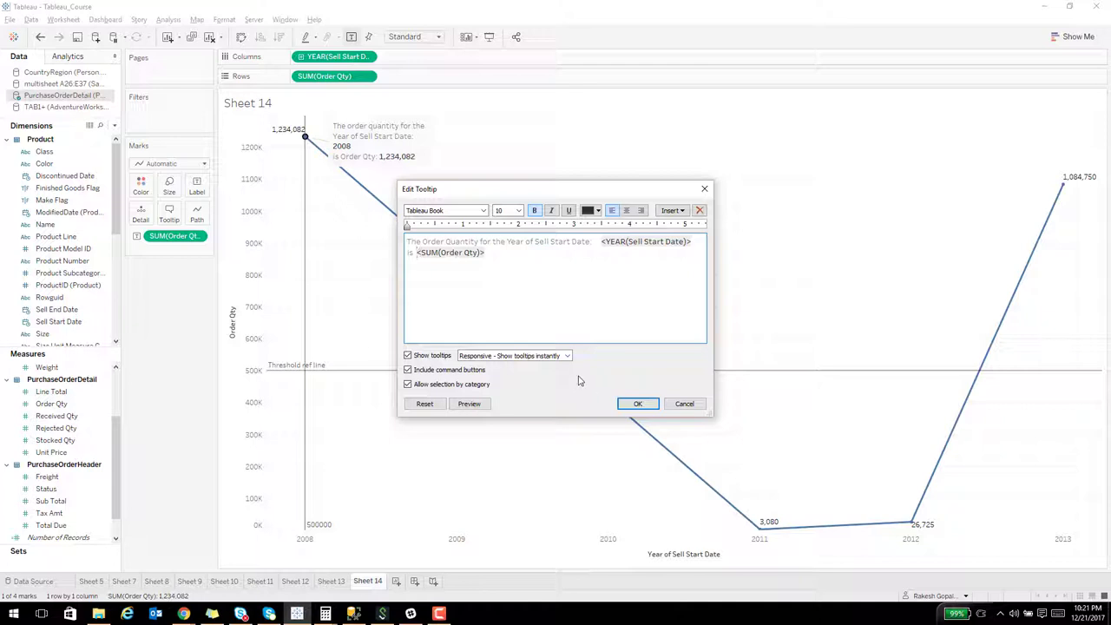
left_click(631, 405)
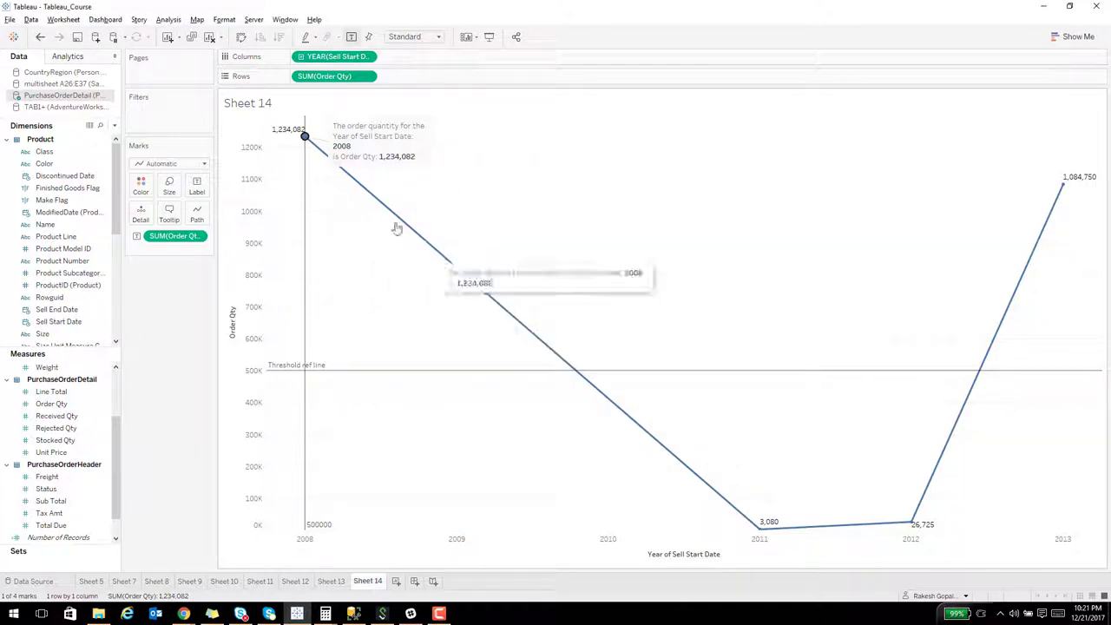
mouse_move(305, 137)
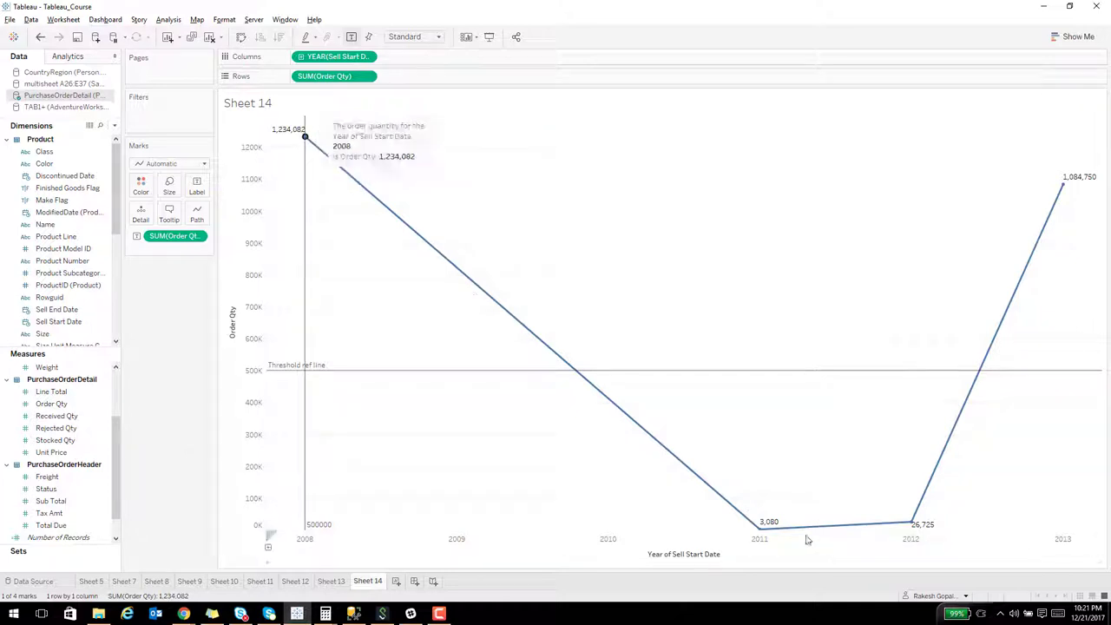
mouse_move(913, 523)
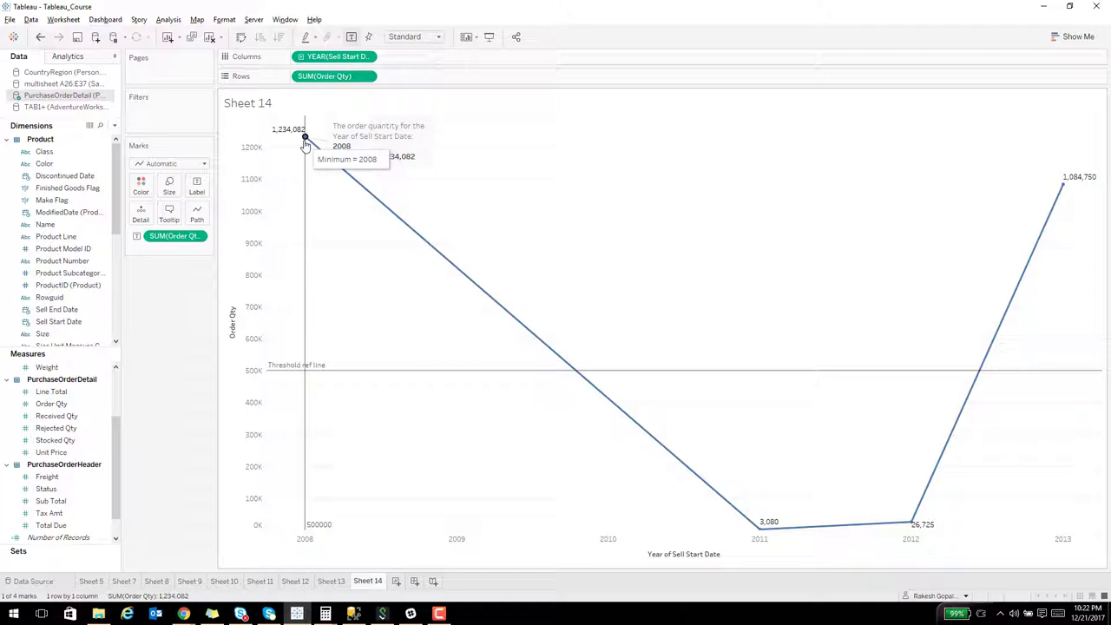
- Open Edit Axis for the Order Qty axis and view its Tick Marks settings
left_click(232, 327)
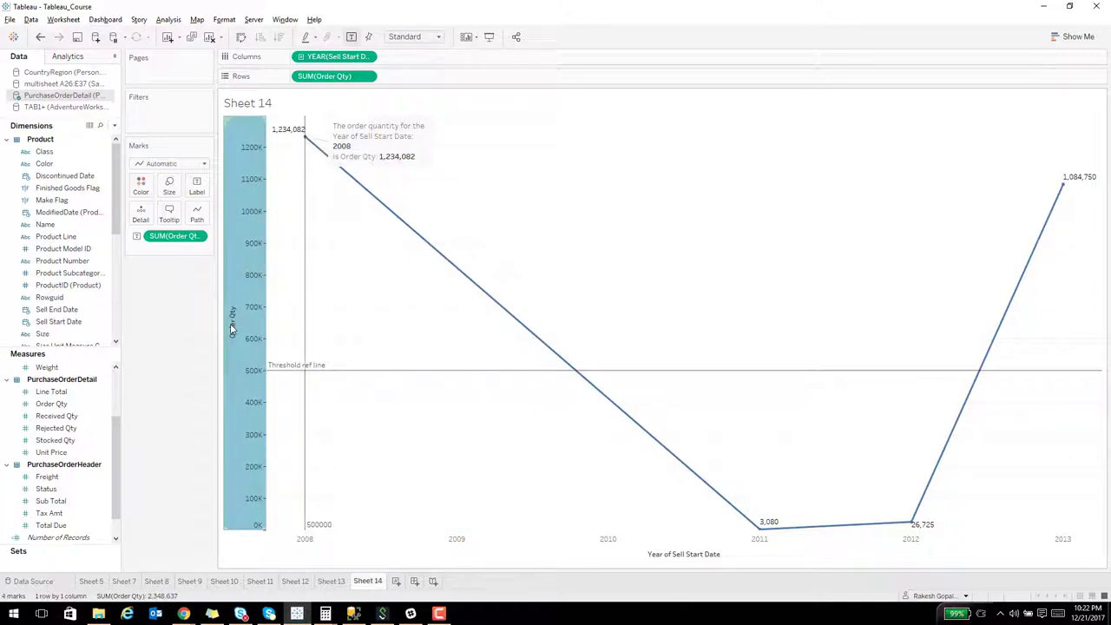
right_click(229, 327)
left_click(258, 332)
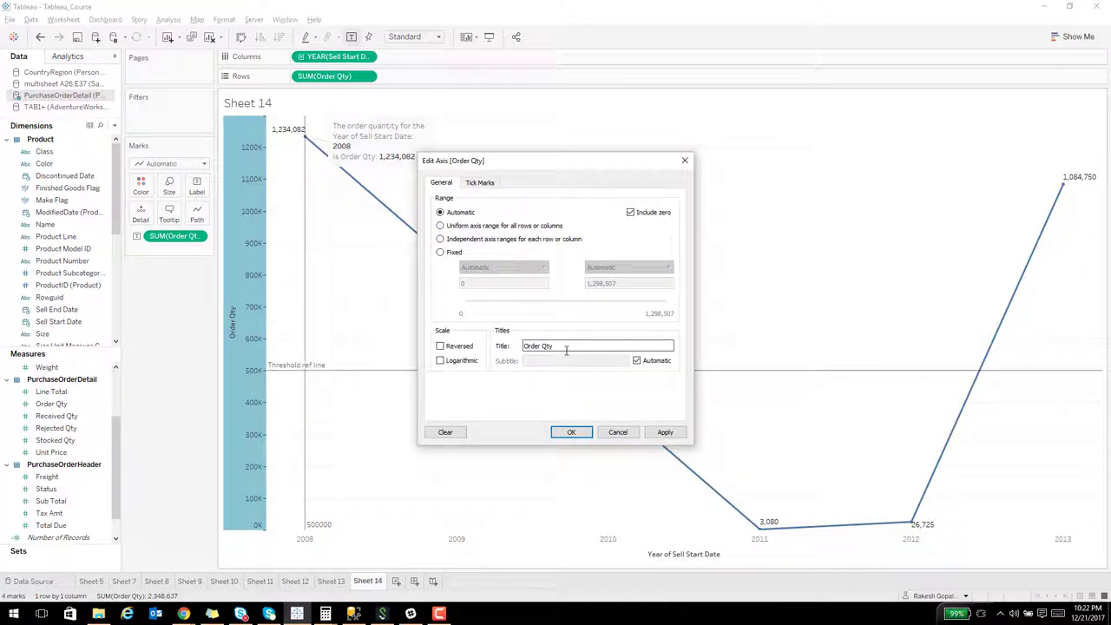
left_click_drag(566, 350, 490, 353)
left_click(474, 186)
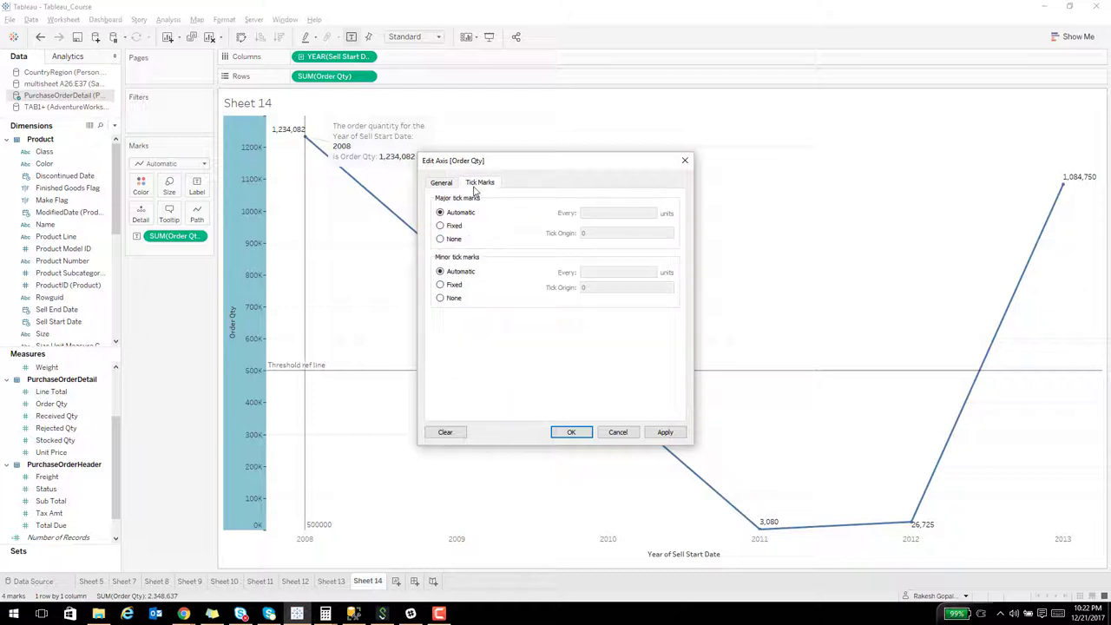